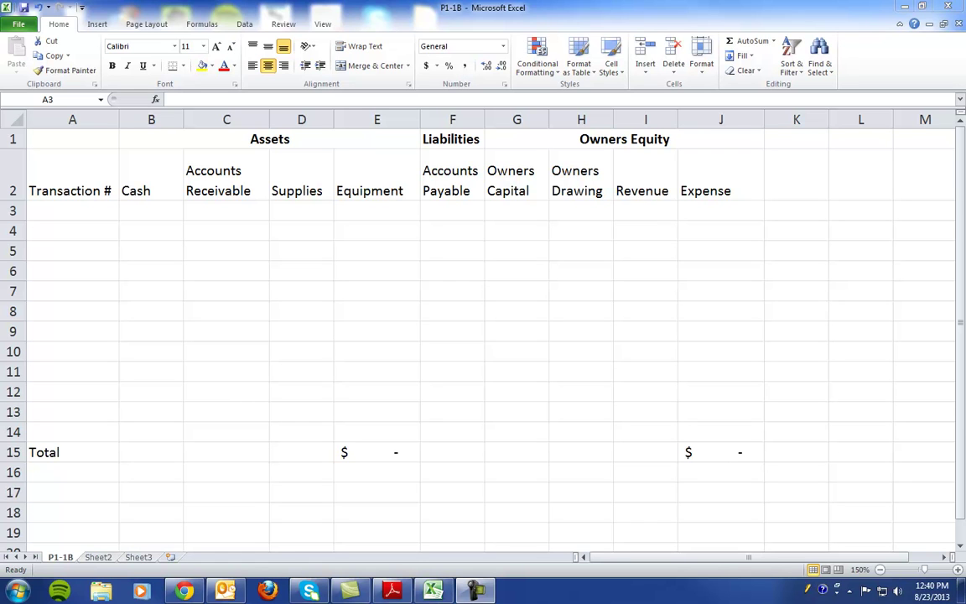
Step: Enter transaction 1 as $10,000 Cash and $10,000 Owners Capital, then check the totals' SUM formula
click(89, 210)
text(1)
key(Tab)
text($)
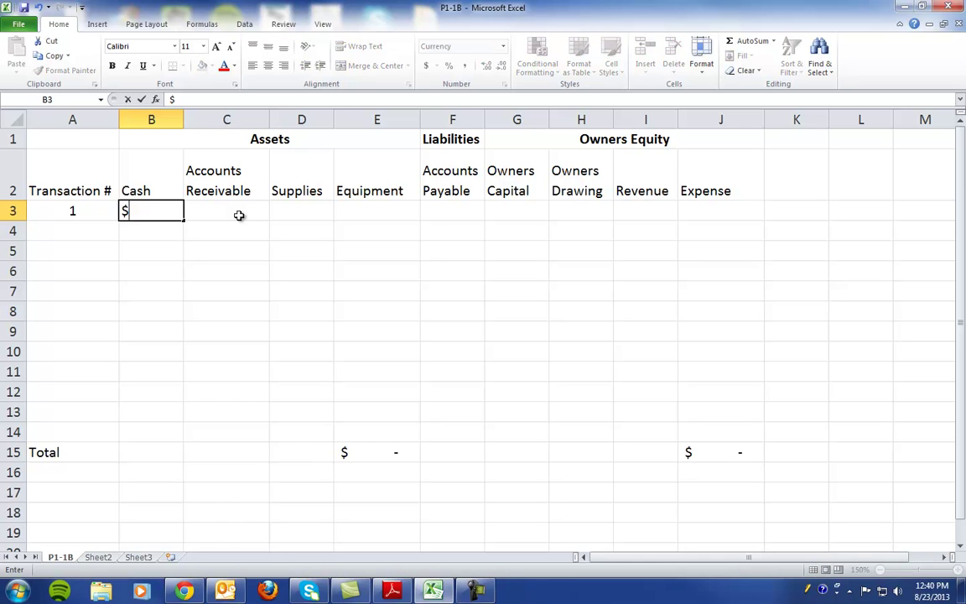
text(10,000)
key(Tab)
key(Tab)
key(Tab)
key(Tab)
key(Tab)
text($10,000)
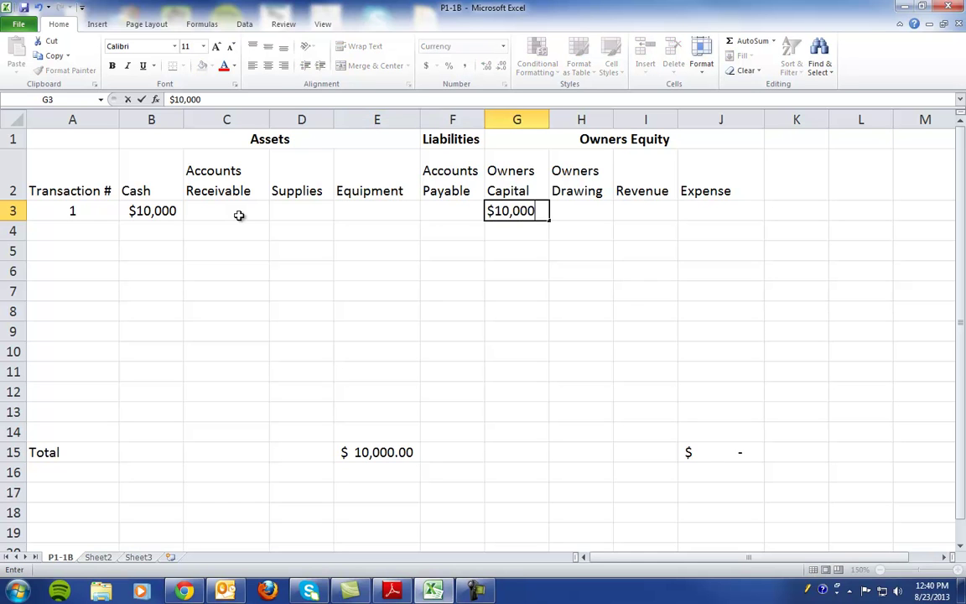
key(Return)
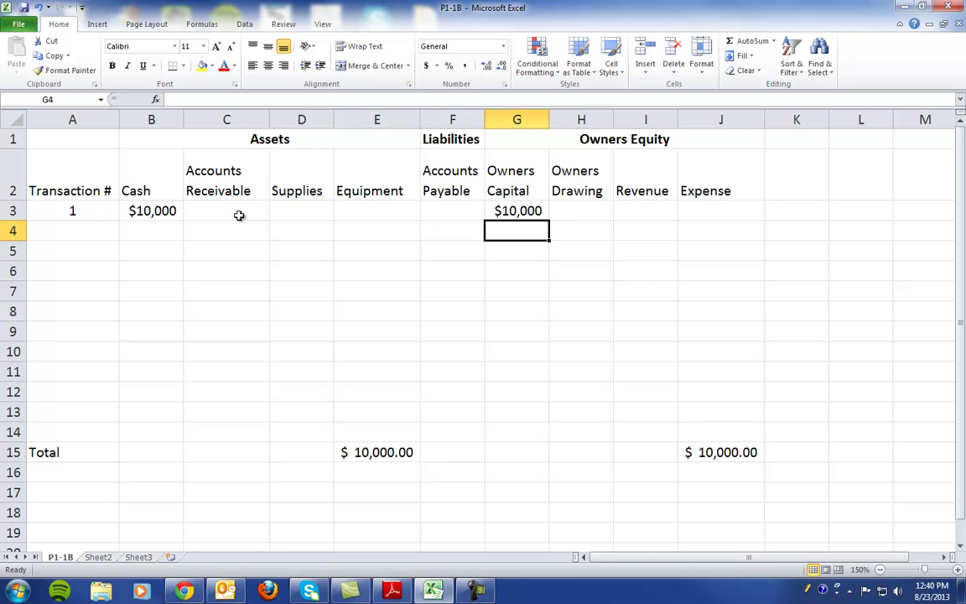
click(348, 449)
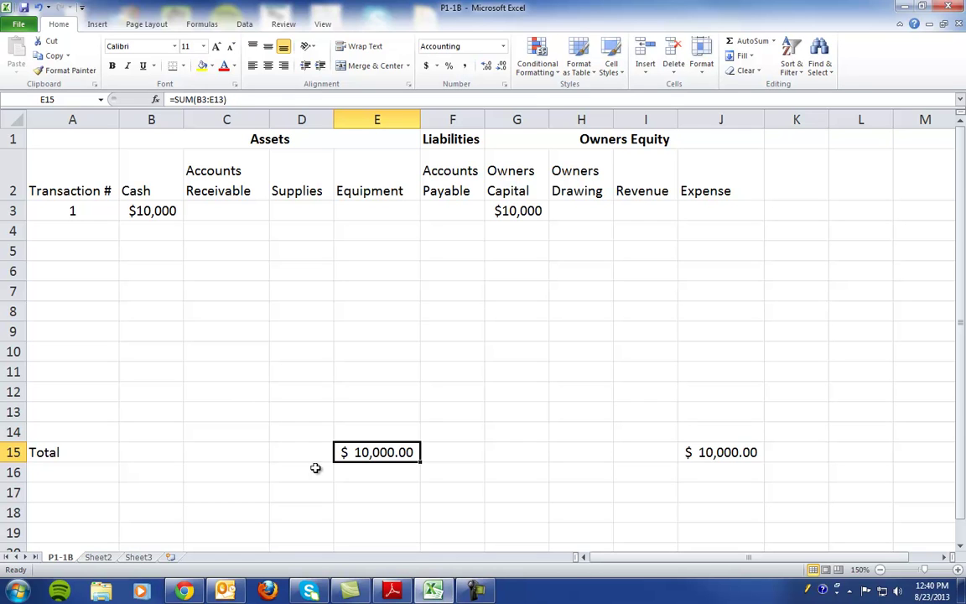
click(39, 223)
Step: Record transaction 2 in row 4 as ($5,000) Cash and $5,000 Equipment
text(2)
key(Tab)
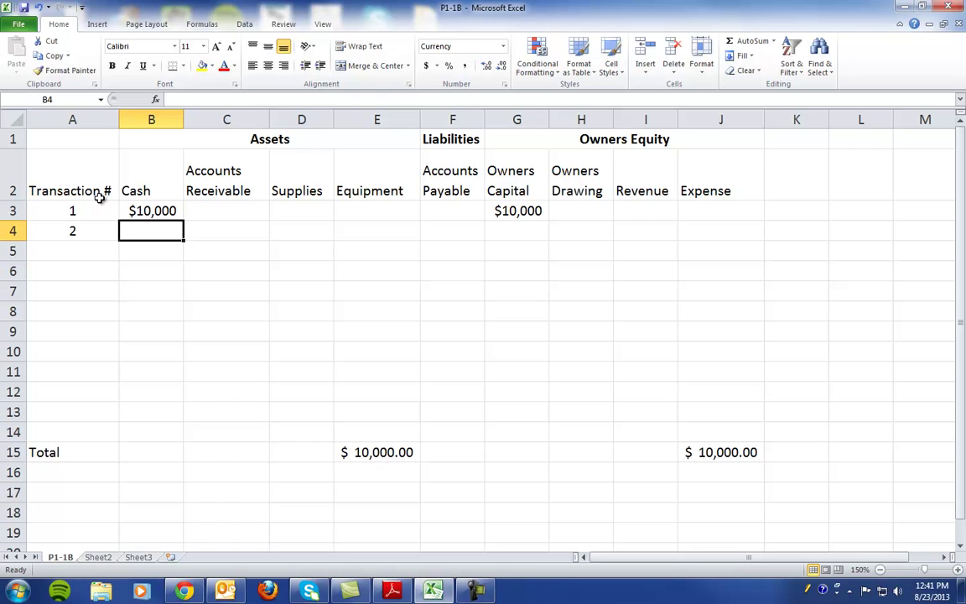
text(-$5000)
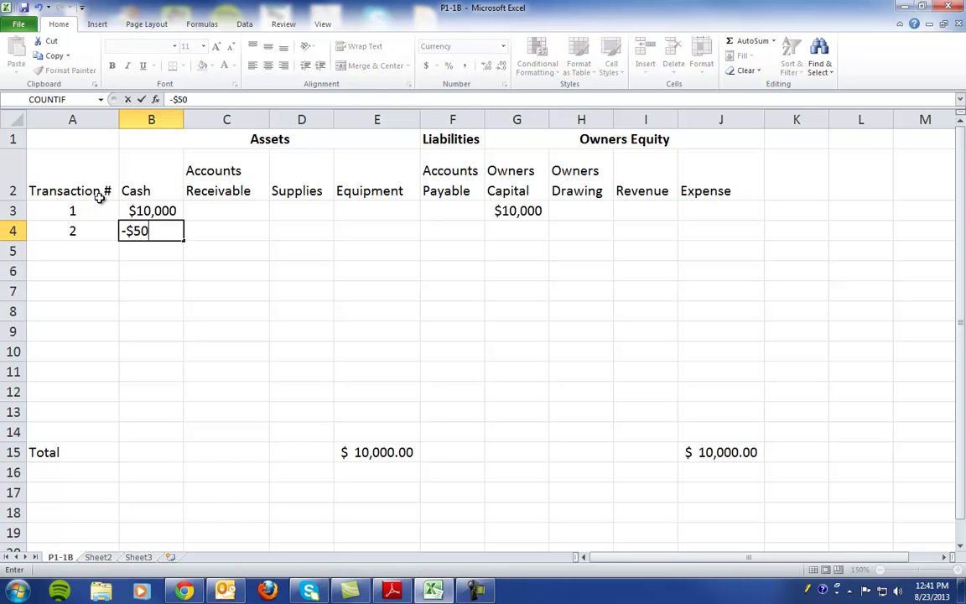
key(Return)
key(Up)
key(Right)
key(Right)
key(Right)
text($5000)
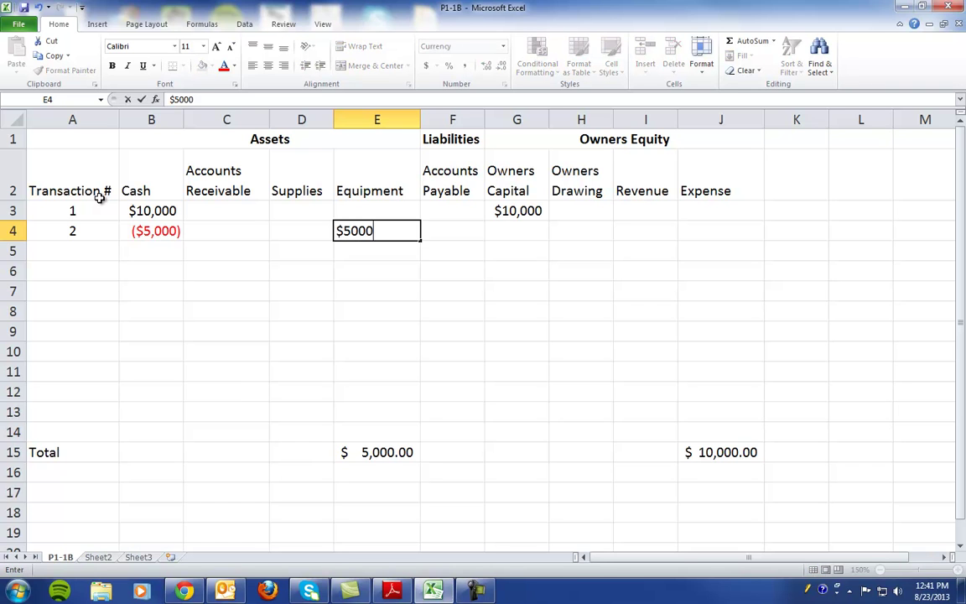
key(Return)
Step: Number row 5 as transaction 3
key(Left)
key(Left)
key(Left)
key(Left)
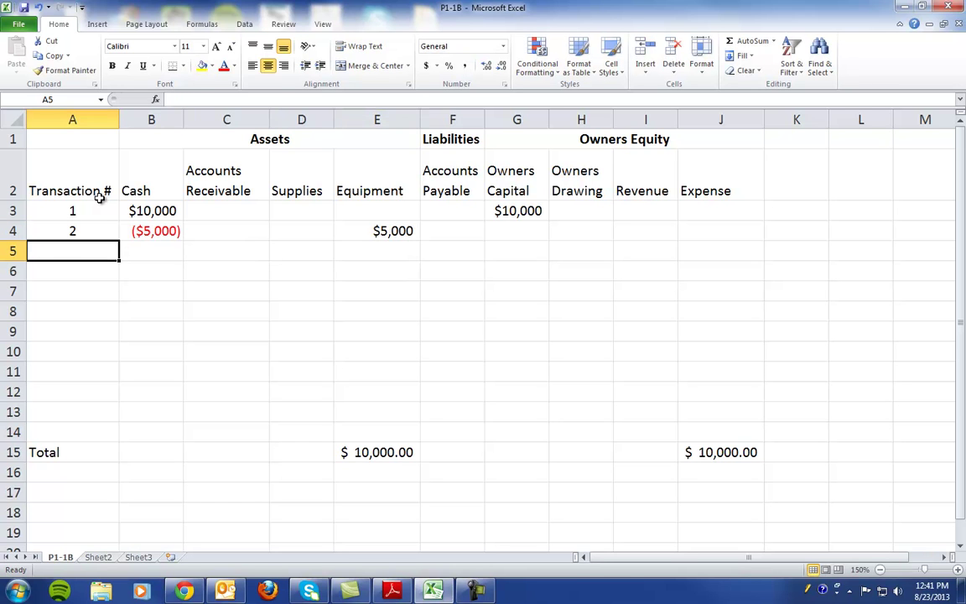
text(3)
key(Tab)
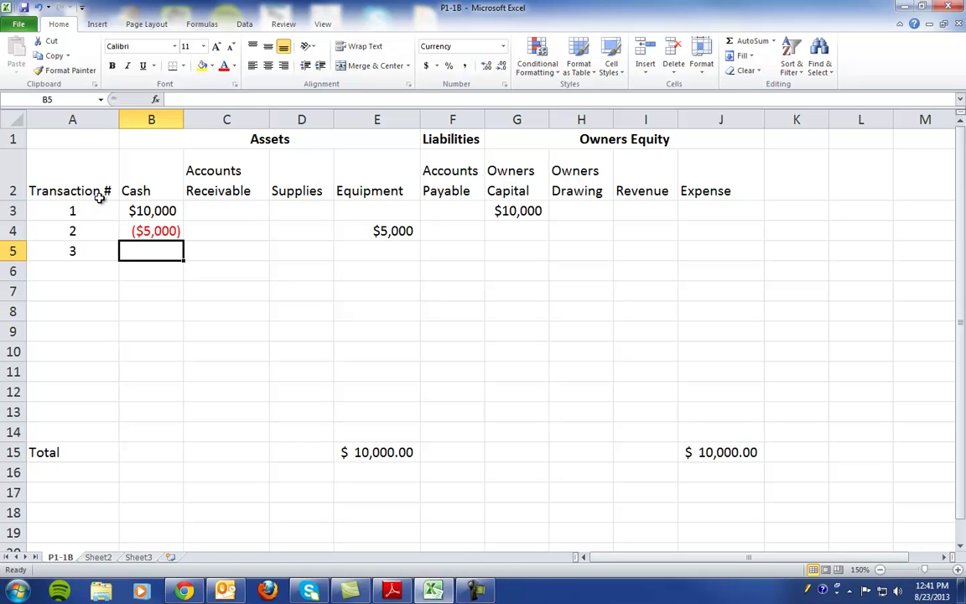
Step: Enter ($400) Cash and ($400) Expense in row 5, correcting the mistyped -$4000
text(-$4000)
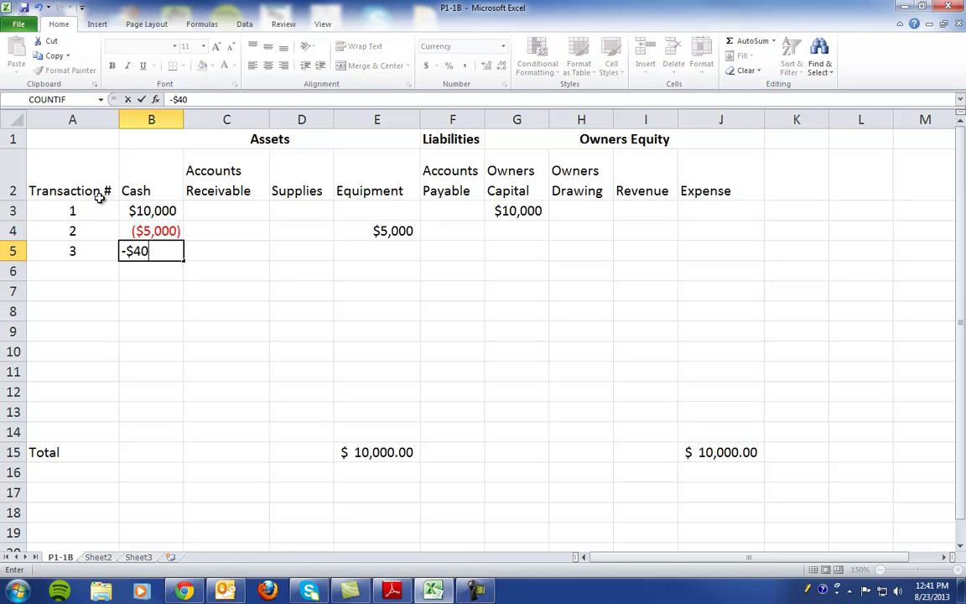
key(BackSpace)
key(Return)
key(Right)
key(Right)
key(Right)
key(Right)
key(Right)
key(Right)
key(Right)
key(Right)
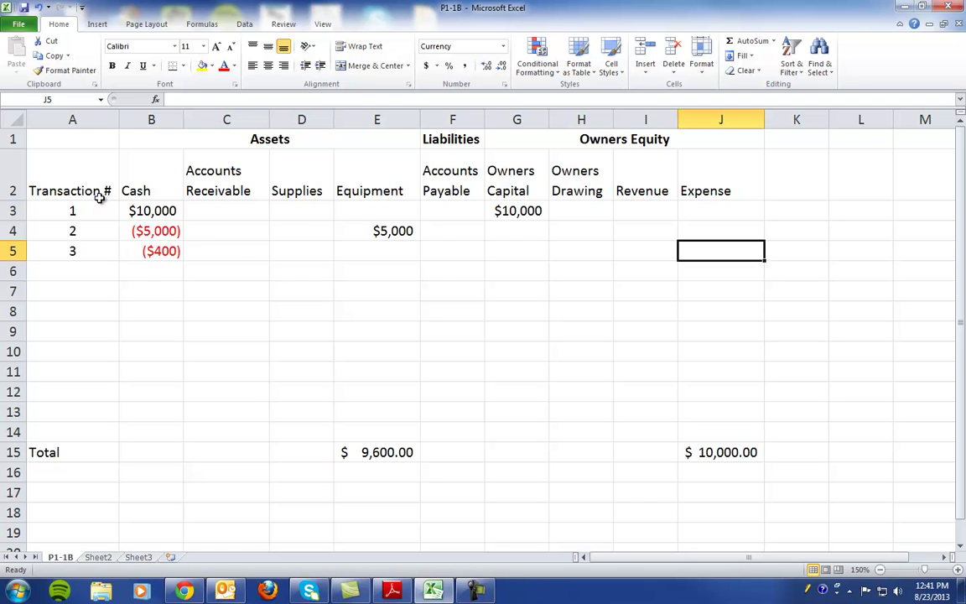
text(-$400)
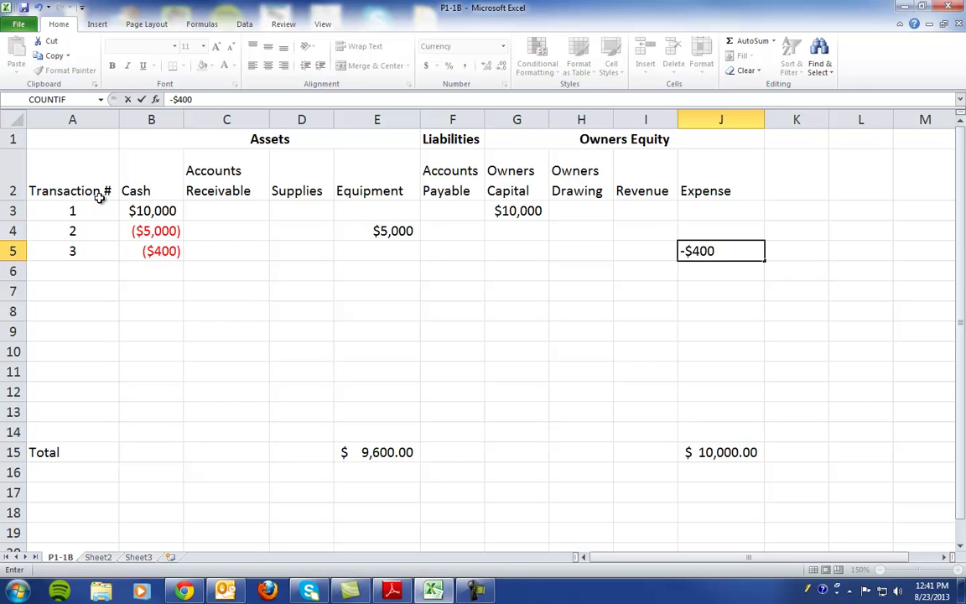
key(Return)
key(Left)
key(Left)
key(Left)
key(Left)
key(Left)
key(Left)
key(Left)
key(Left)
key(Left)
Step: Number row 6 as transaction 4 with ($500) Cash and $500 Supplies
text(4)
key(Tab)
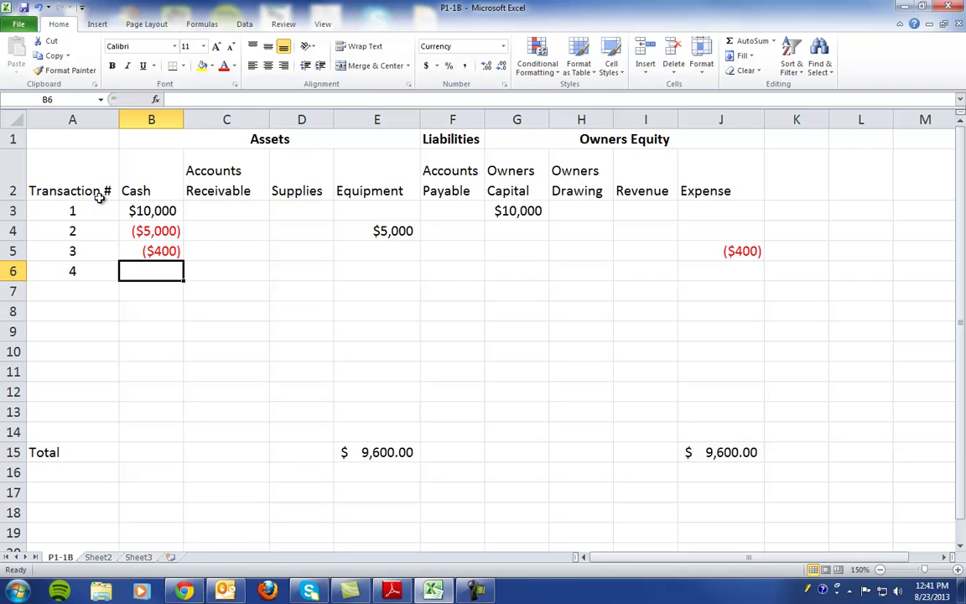
text(-$500)
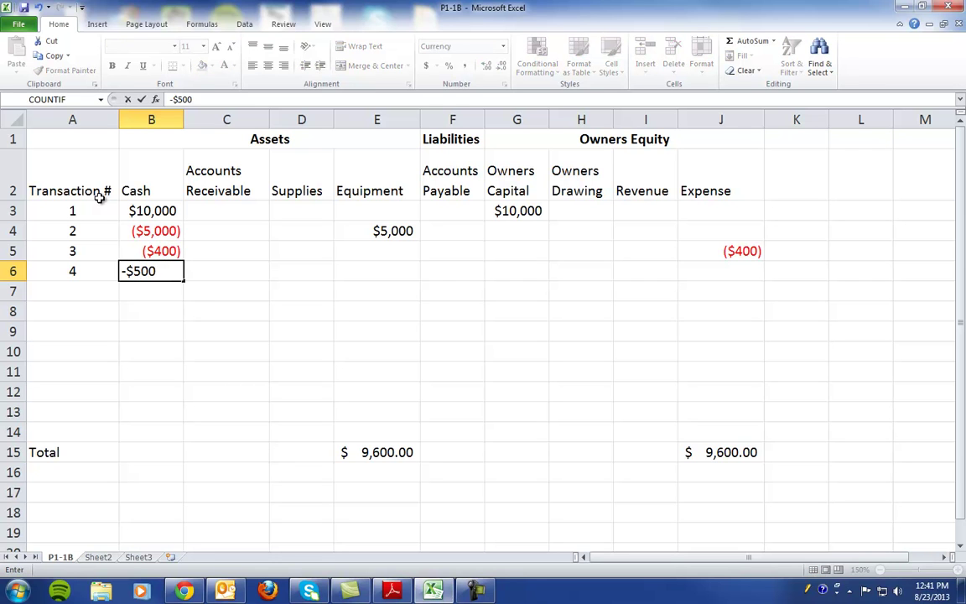
key(Return)
key(Up)
key(Tab)
key(Tab)
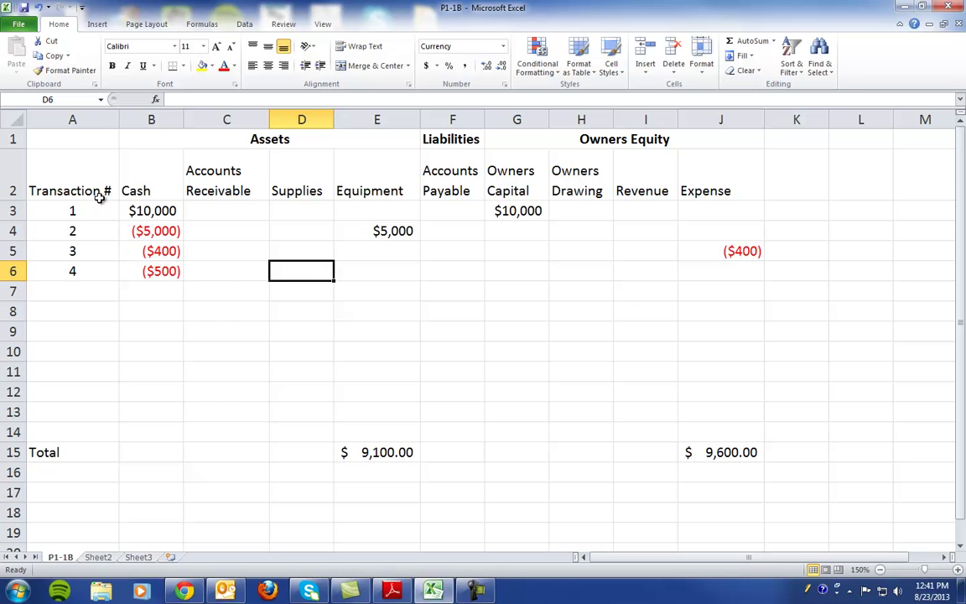
text($500)
key(Return)
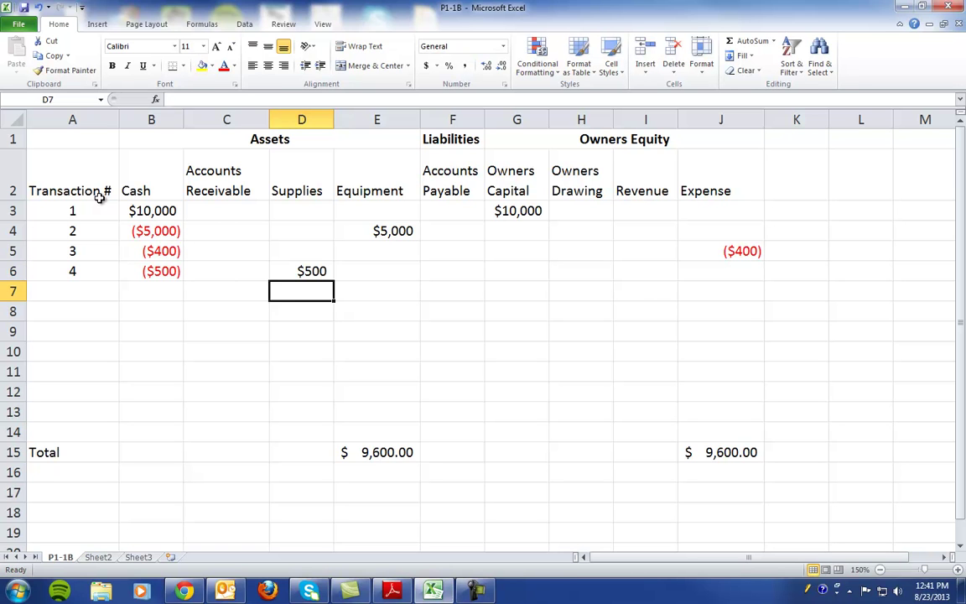
key(Left)
key(Left)
key(Left)
Step: Number row 7 as transaction 5 with $250 Accounts Payable and ($250) Expense
text(5)
key(Tab)
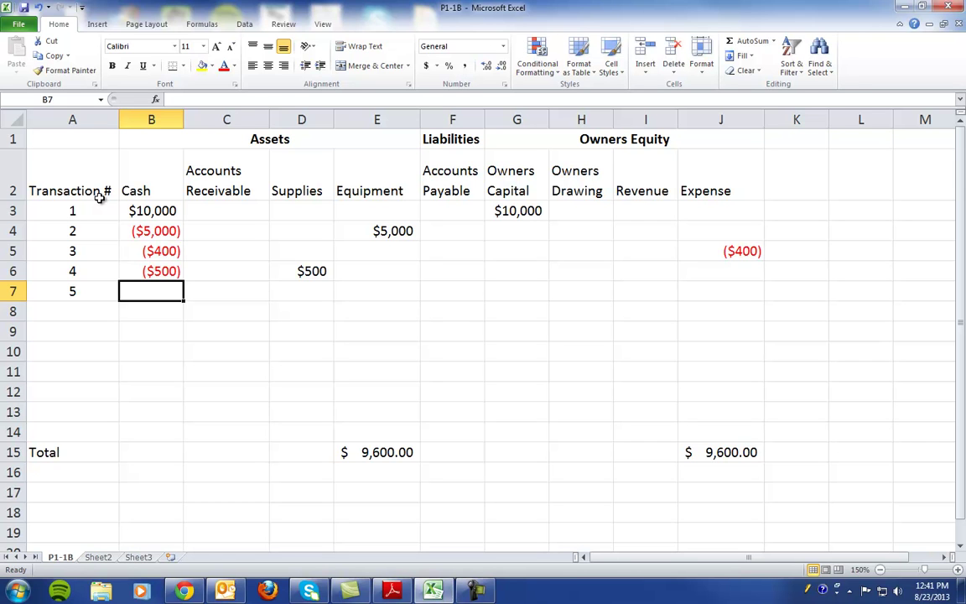
key(Right)
key(Right)
key(Right)
key(Right)
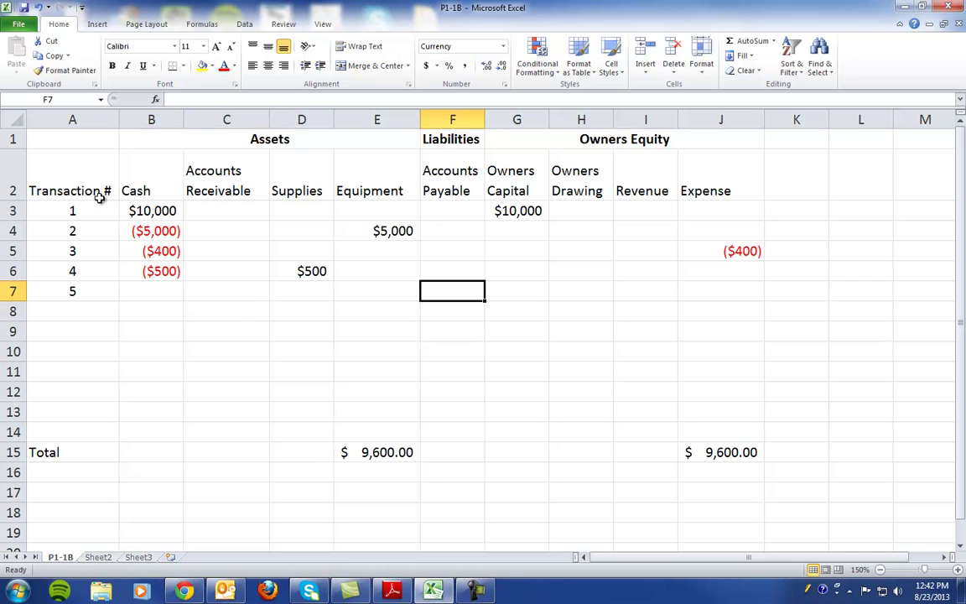
text($250)
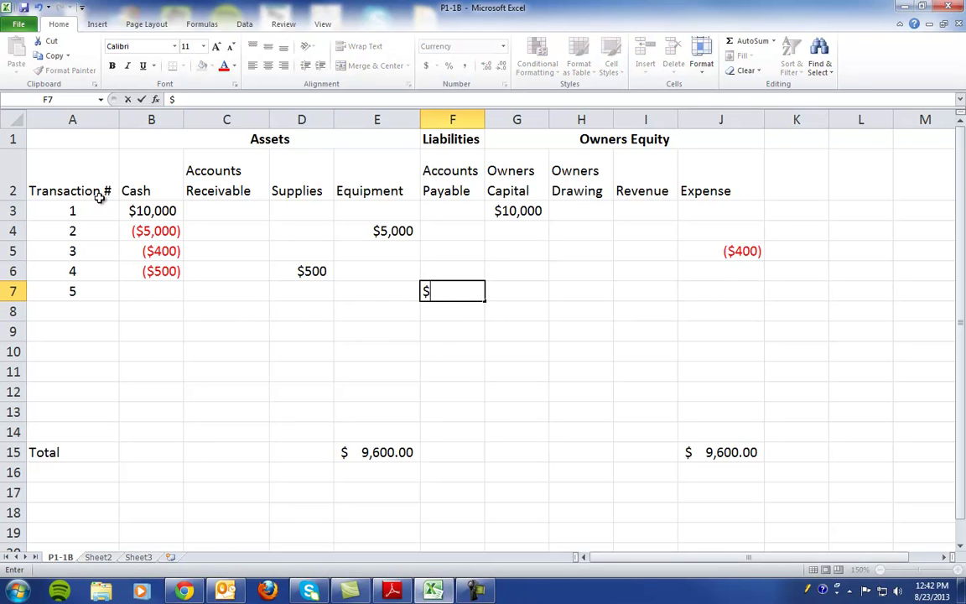
key(Return)
key(Up)
key(Right)
key(Right)
key(Right)
key(Right)
text(-)
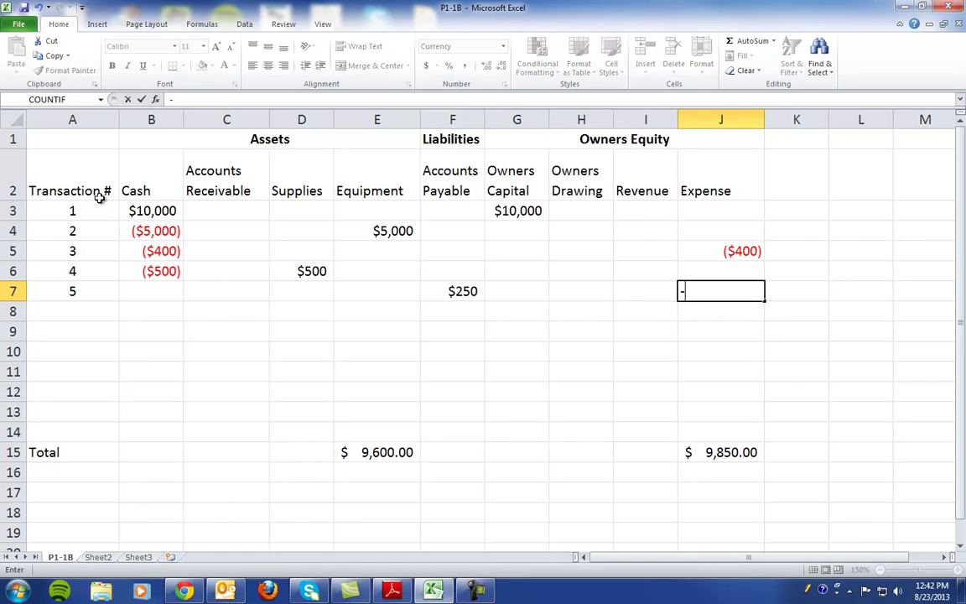
text($250)
key(Return)
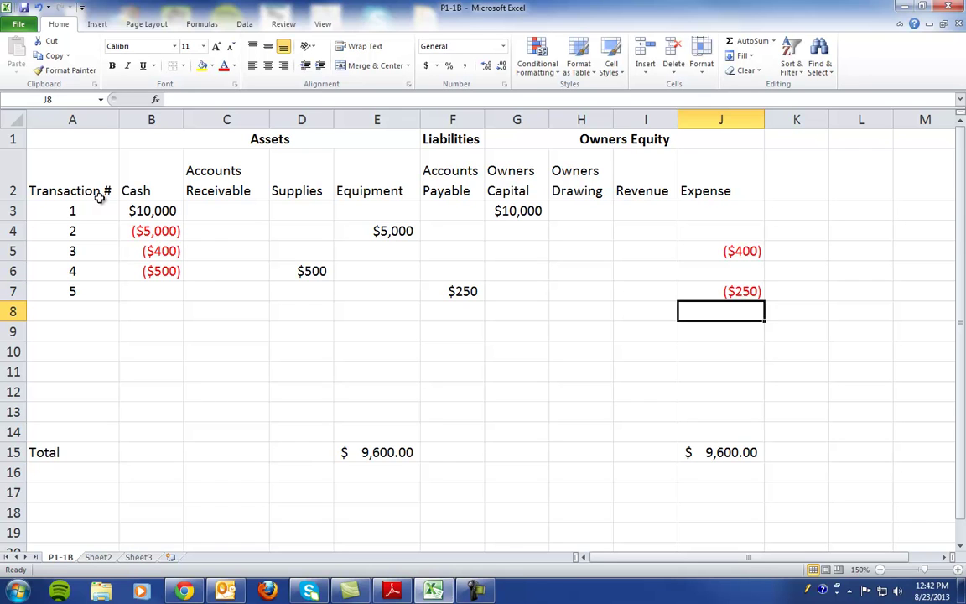
key(Left)
key(Left)
key(Left)
key(Left)
key(Left)
key(Left)
key(Left)
key(Left)
key(Left)
Step: Number row 8 as transaction 6 with $6,100 Cash and $6,100 Revenue
text(6)
key(Tab)
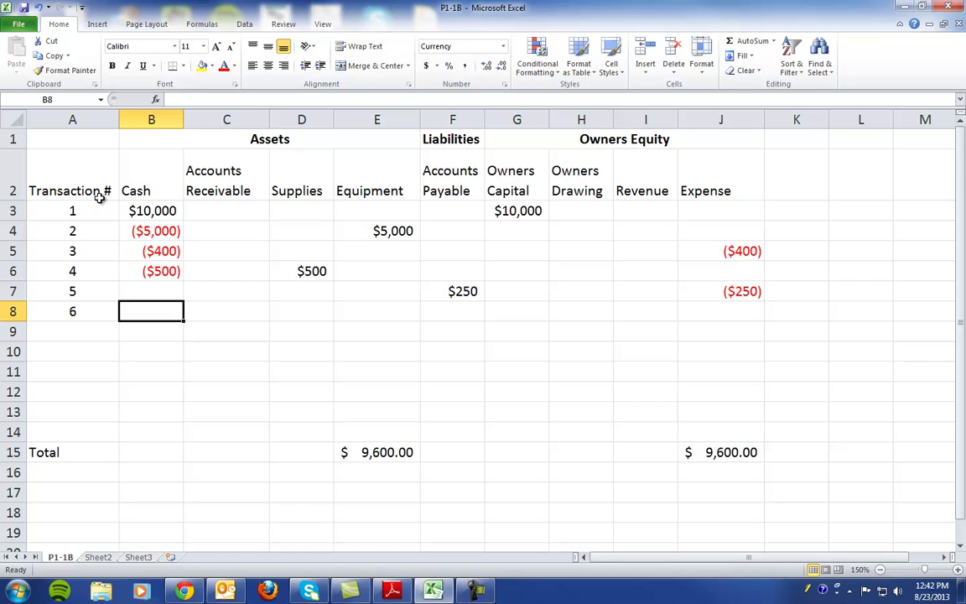
text($61000)
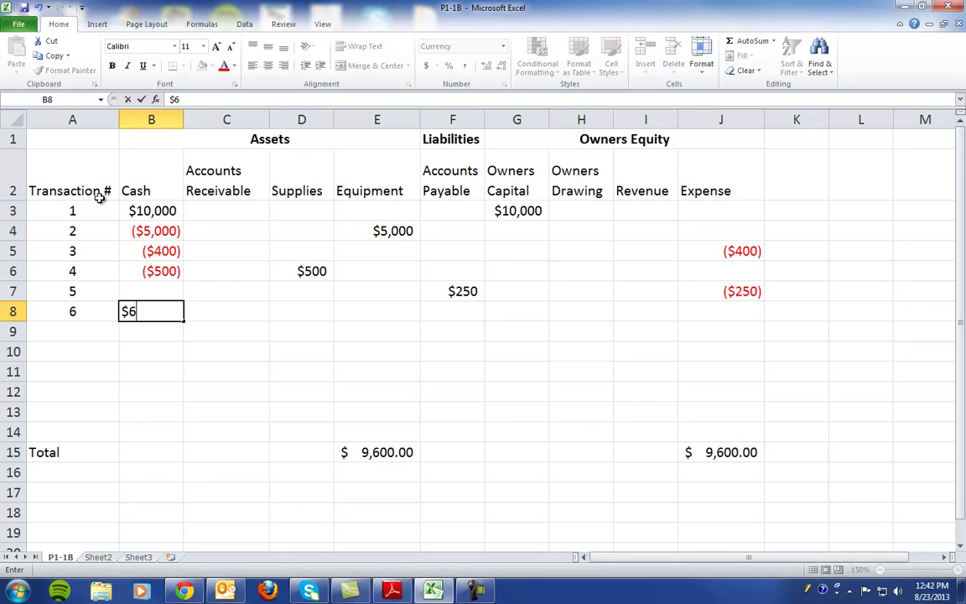
key(BackSpace)
key(Tab)
key(Tab)
key(Tab)
key(Tab)
key(Tab)
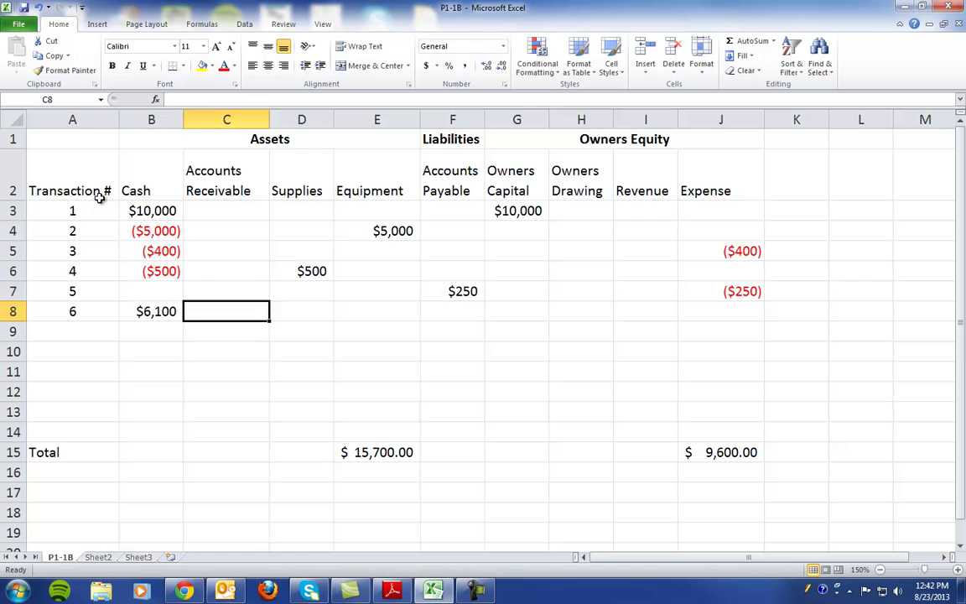
key(Tab)
key(Tab)
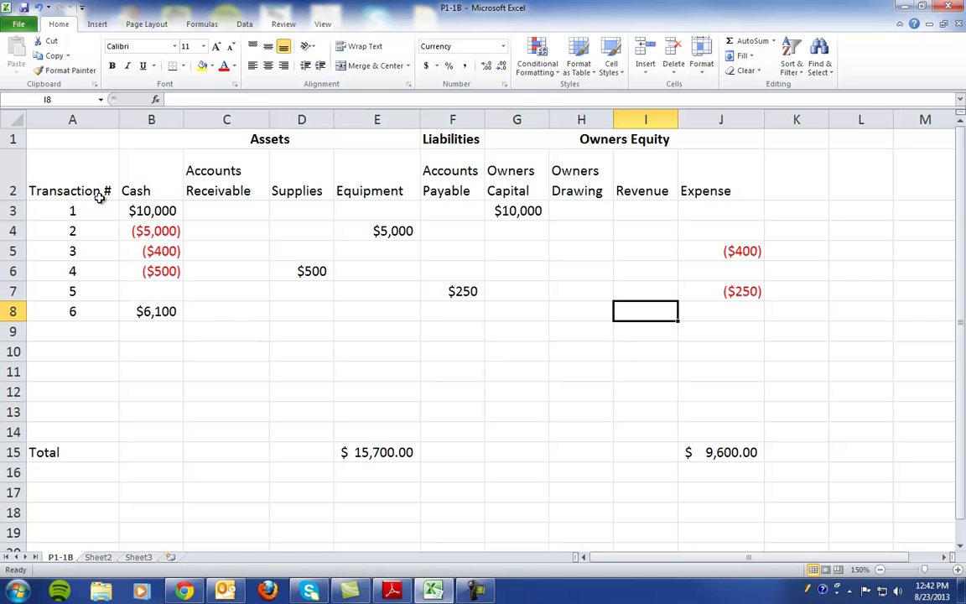
text($6100)
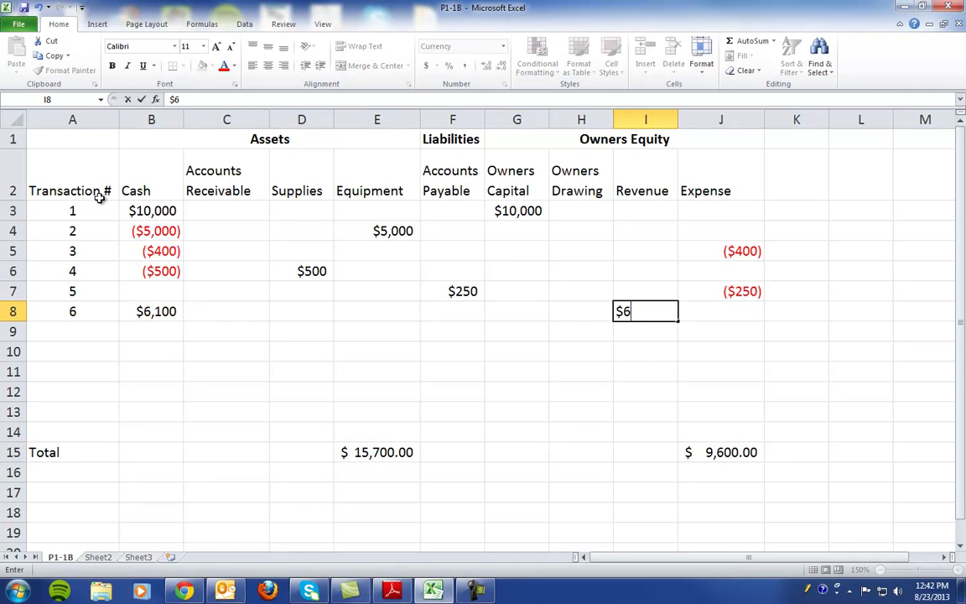
key(Return)
key(Left)
key(Left)
key(Left)
key(Left)
key(Left)
key(Left)
key(Left)
key(Left)
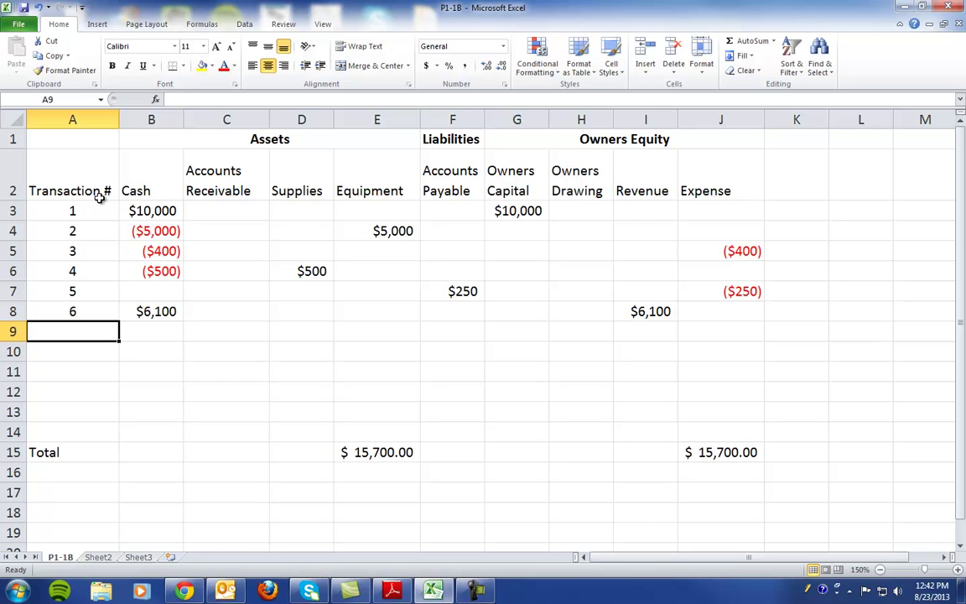
Step: Number row 9 as transaction 7 and enter ($1,000) in Cash
text(7)
key(Tab)
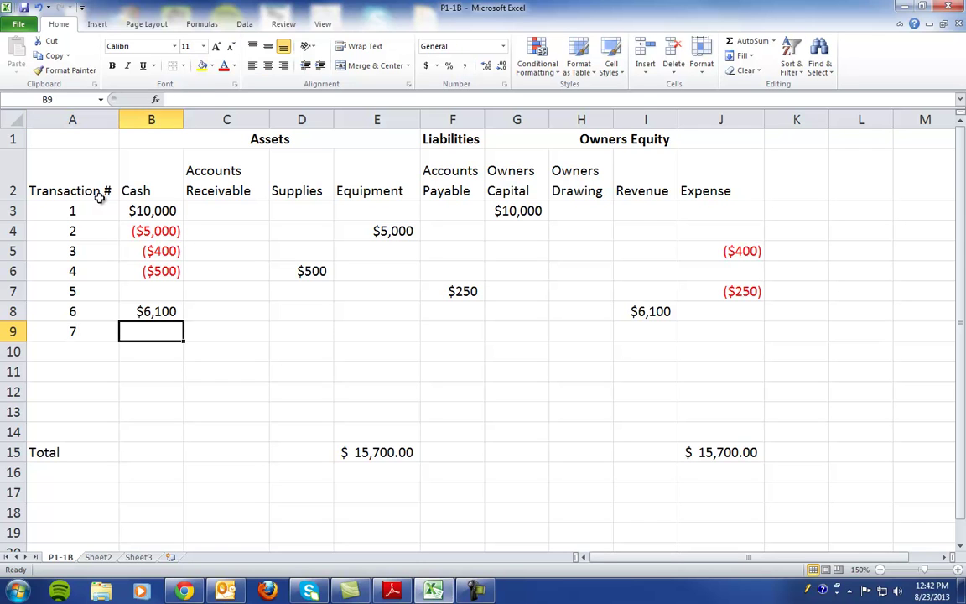
text(-$)
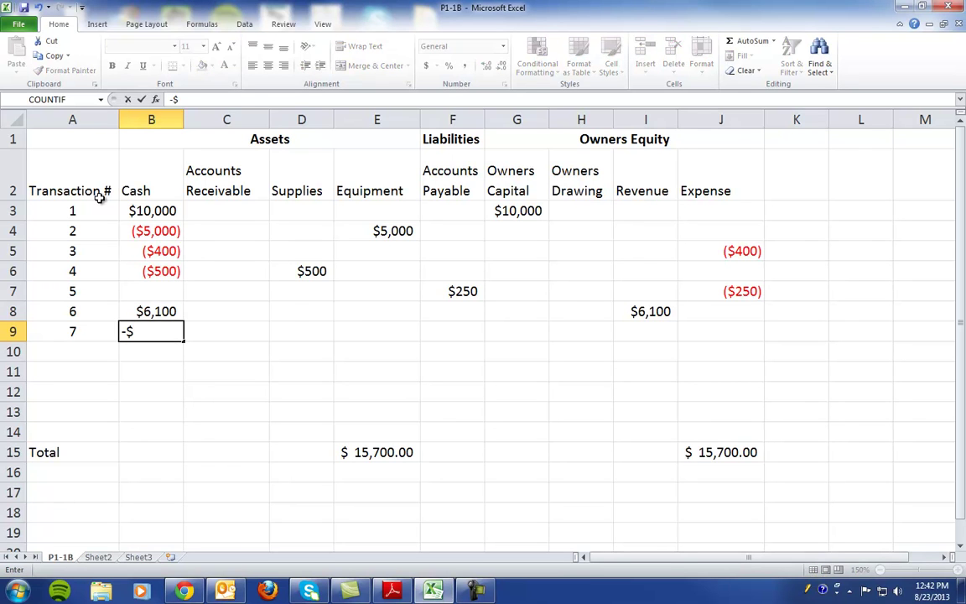
text(1000)
key(Tab)
key(Tab)
key(Tab)
key(Tab)
key(Tab)
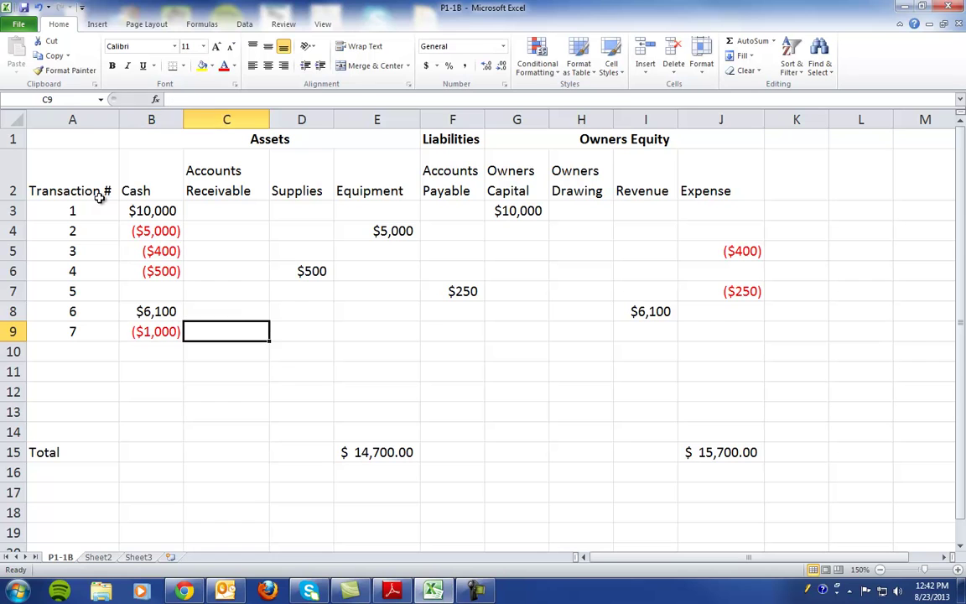
key(Tab)
text($)
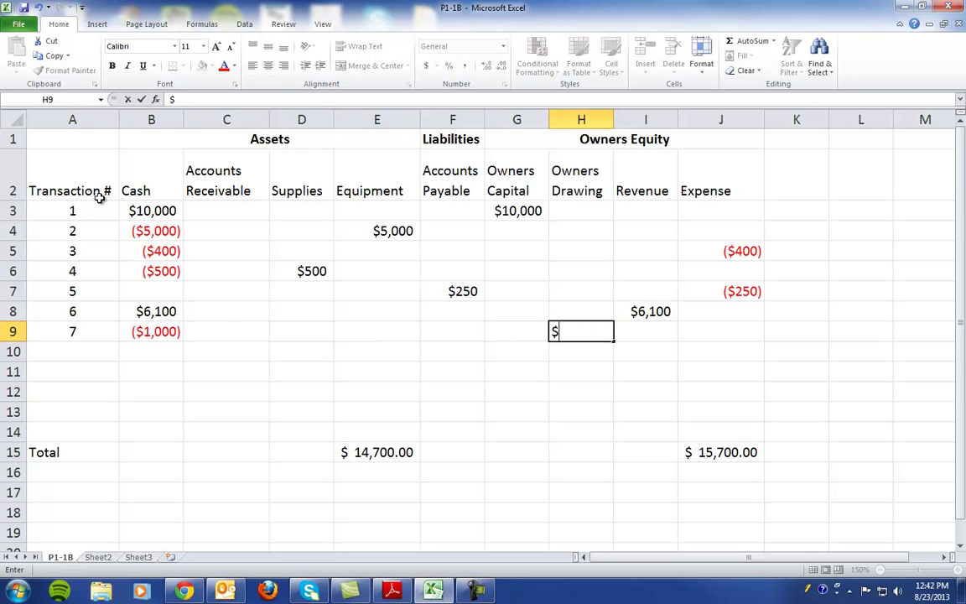
key(BackSpace)
Step: Enter ($1,000) Owners Drawing for transaction 7, then record transaction 8 as ($2,000) Cash and Expense
text(-$1000)
key(Return)
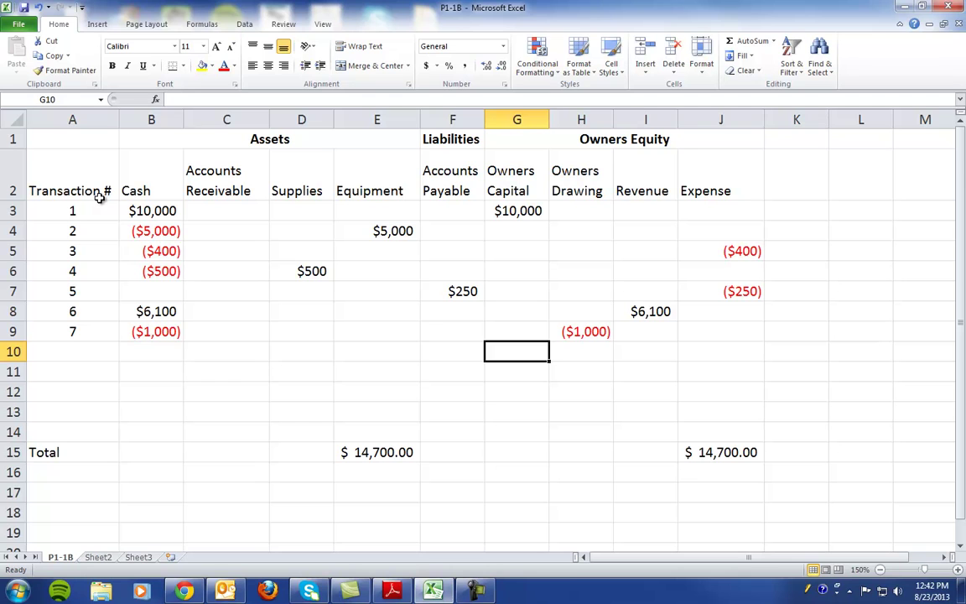
key(Home)
text(8)
key(Tab)
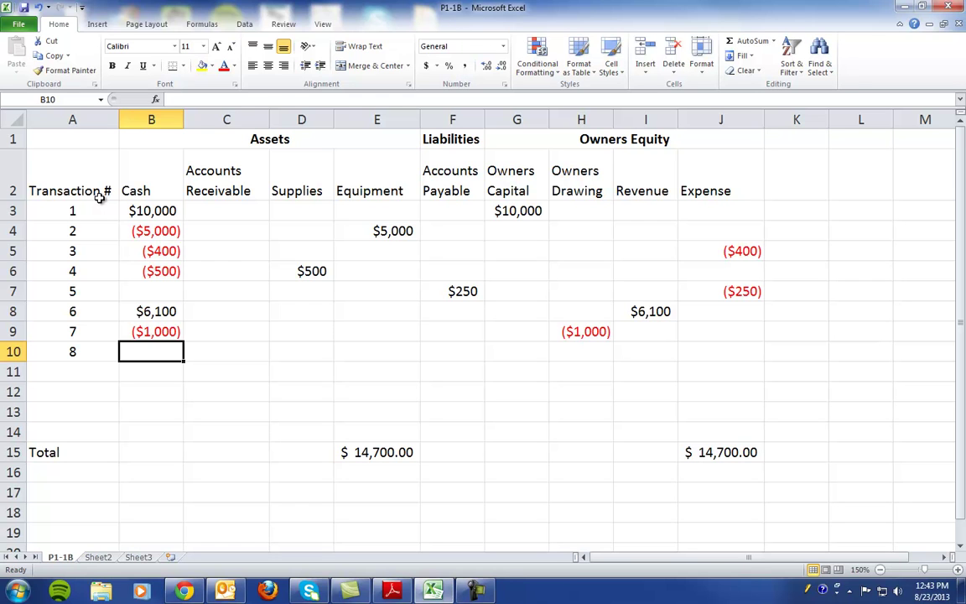
text(-$2000)
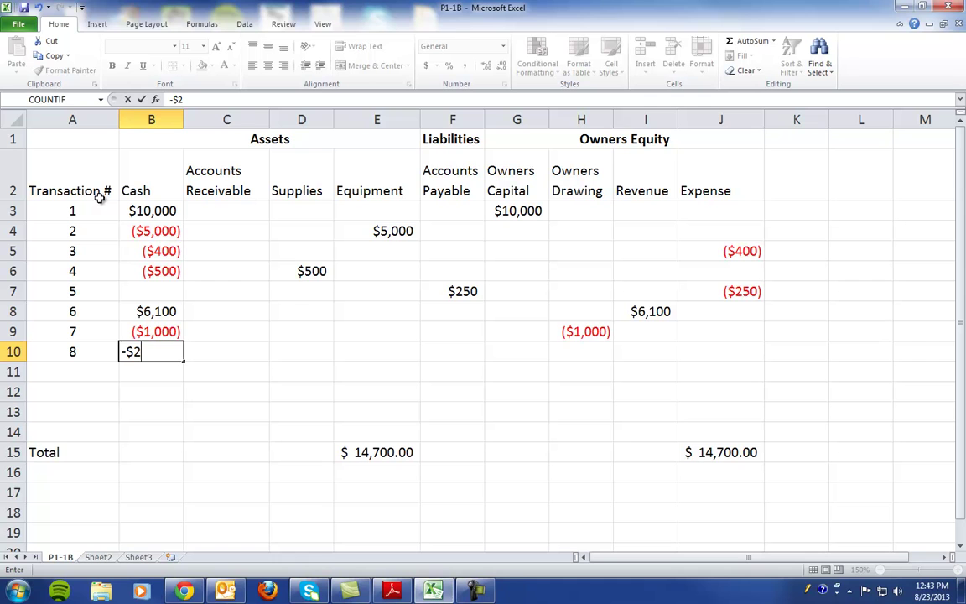
key(Tab)
key(Tab)
key(Tab)
key(Tab)
key(Tab)
key(Tab)
key(Tab)
key(Tab)
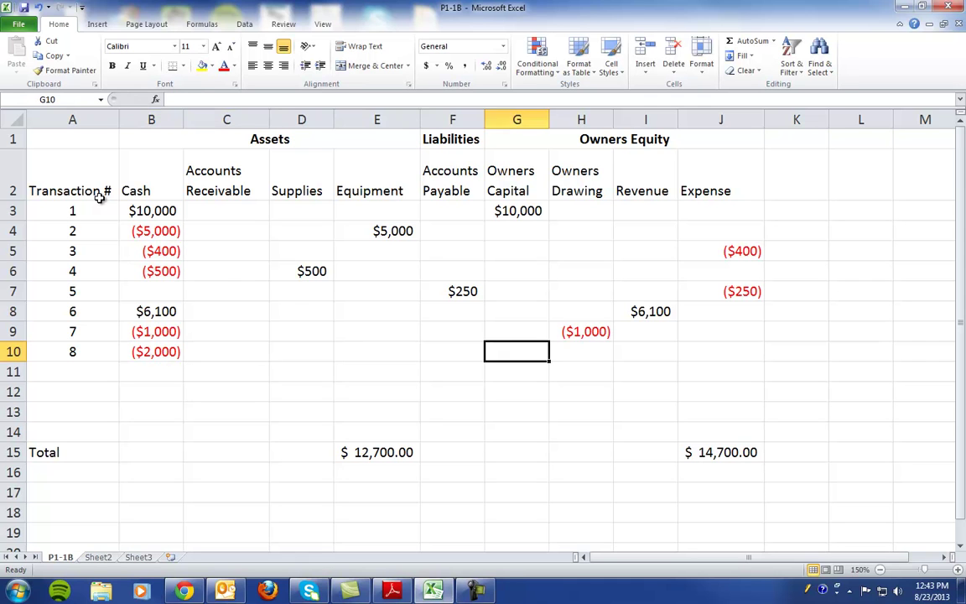
text(-$)
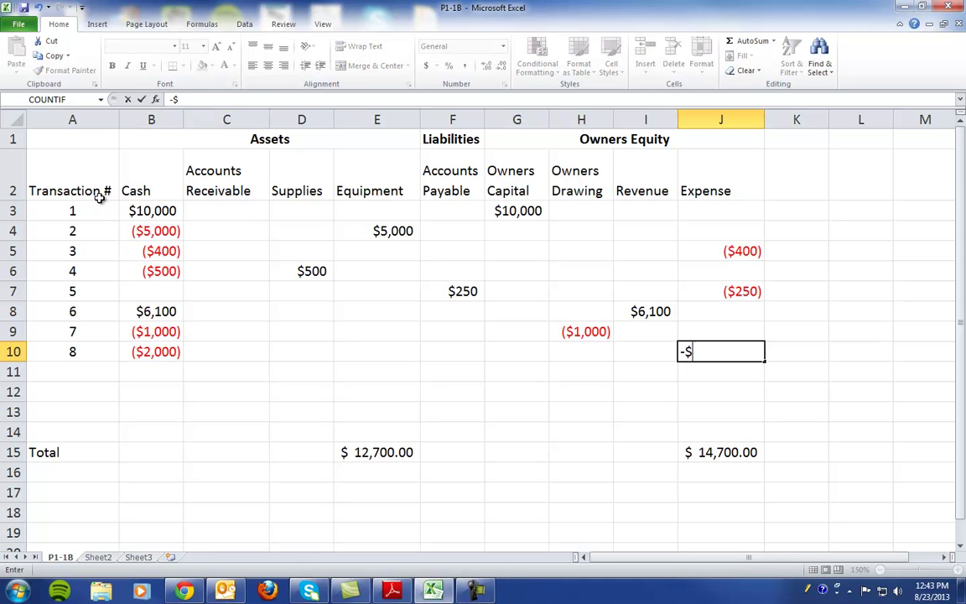
text(2000)
key(Return)
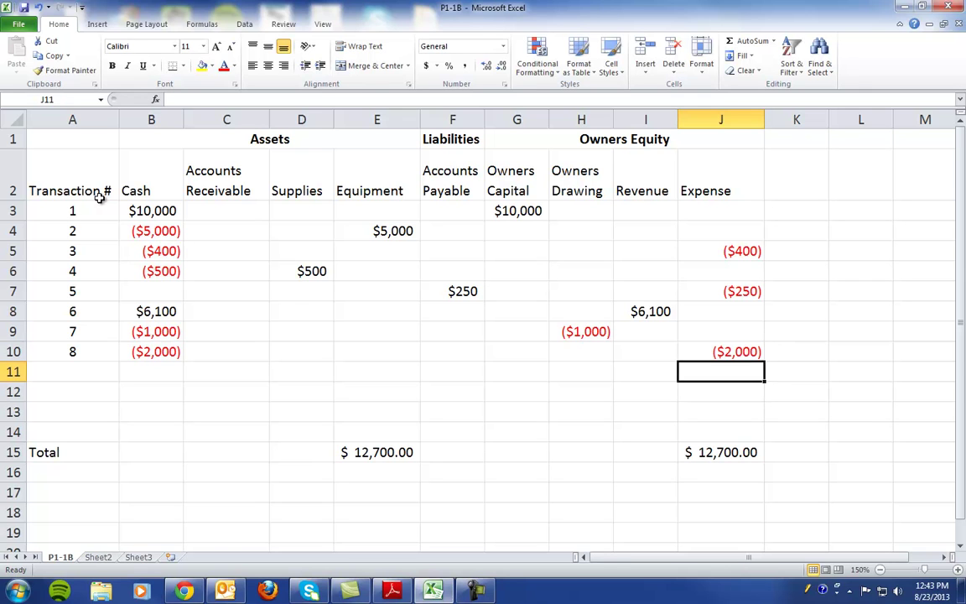
Step: Record transaction 9 in row 11 as ($170) in both Cash and Expense
key(Left)
key(Left)
key(Left)
key(Left)
key(Left)
key(Left)
key(Left)
key(Left)
key(Left)
text(9)
key(Tab)
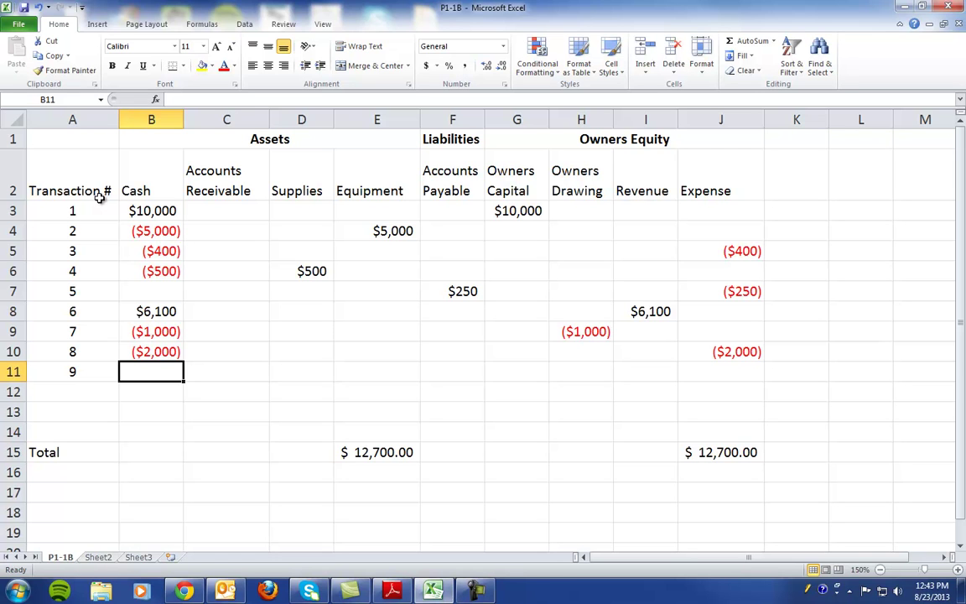
text(-)
text($170)
key(Tab)
key(Tab)
key(Tab)
key(Tab)
key(Tab)
key(Tab)
key(Tab)
key(Tab)
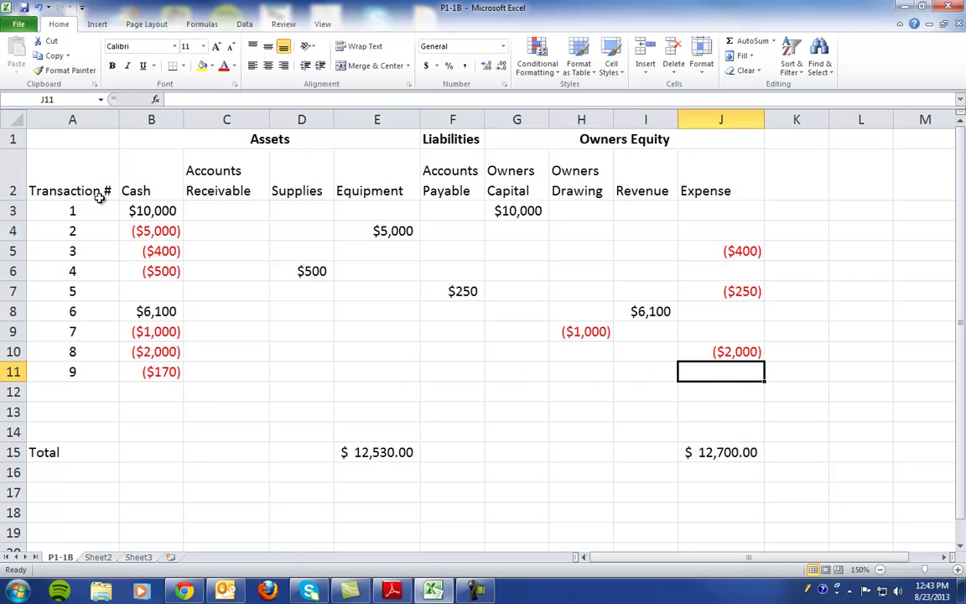
text(-$17)
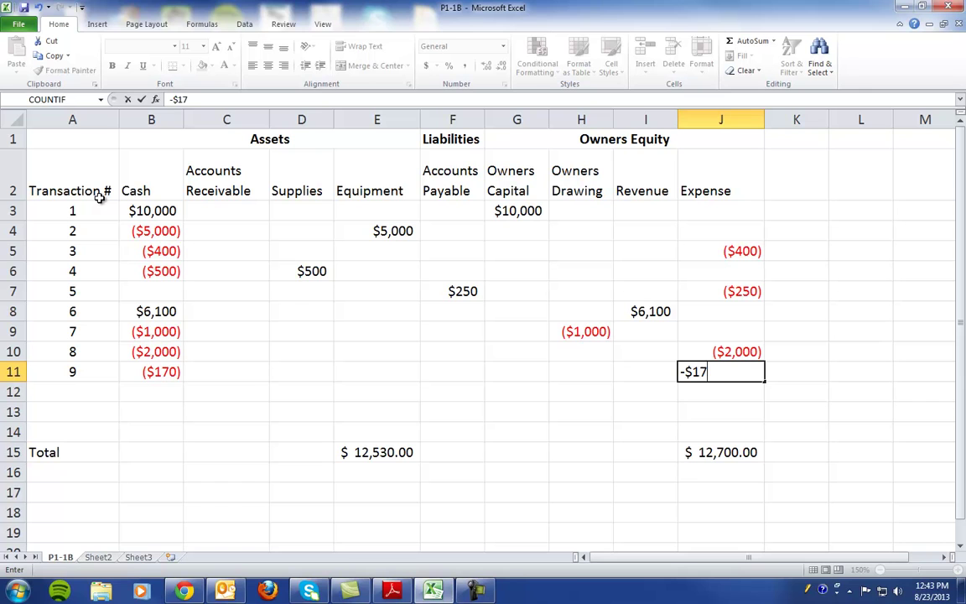
text(0)
key(Return)
key(Left)
key(Left)
key(Left)
key(Left)
key(Left)
key(Left)
key(Left)
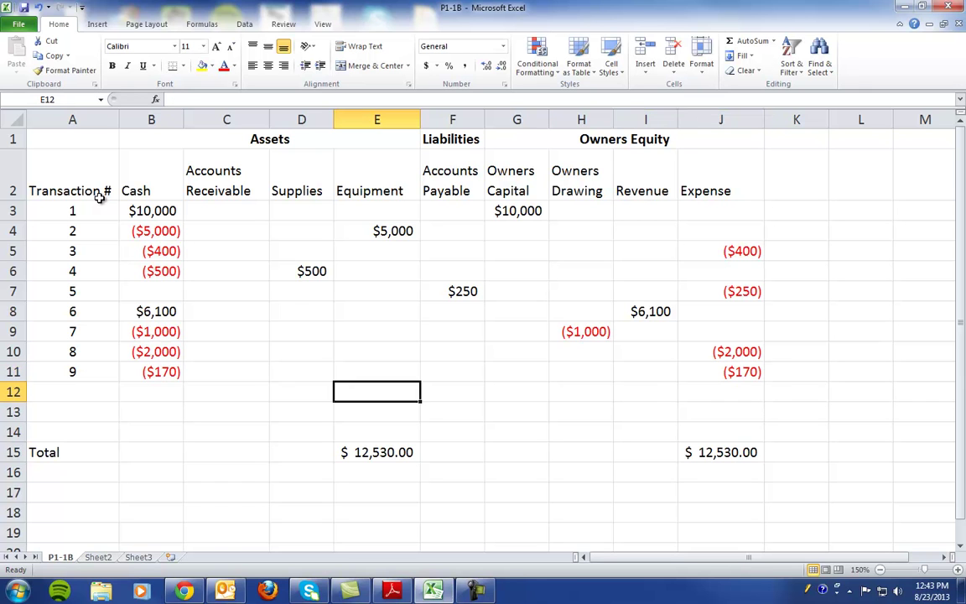
key(Left)
key(Left)
Step: Number row 12 as transaction 10 with $750 Accounts Receivable and $750 Revenue
text(10)
key(Return)
key(Up)
key(Right)
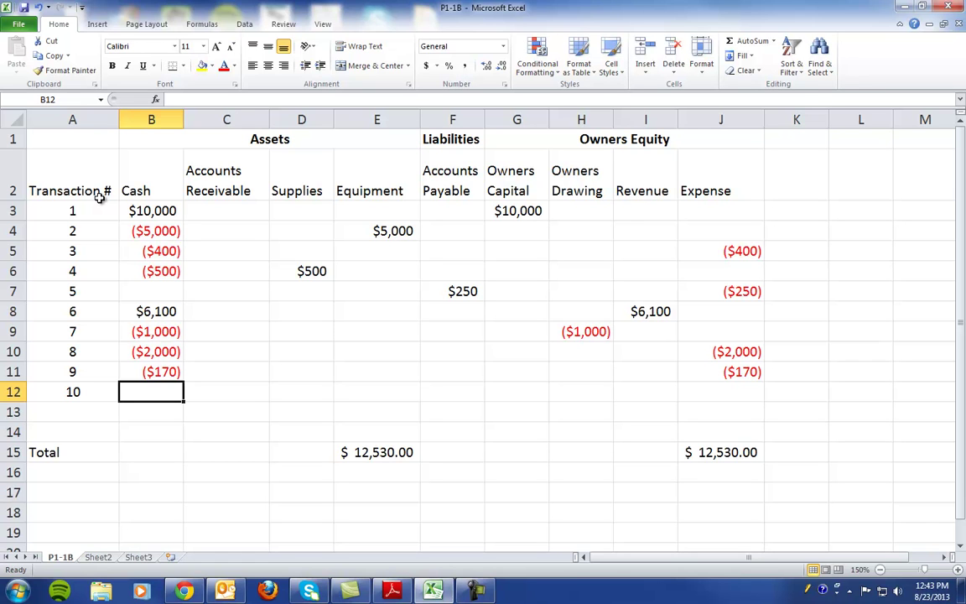
key(Right)
text($750)
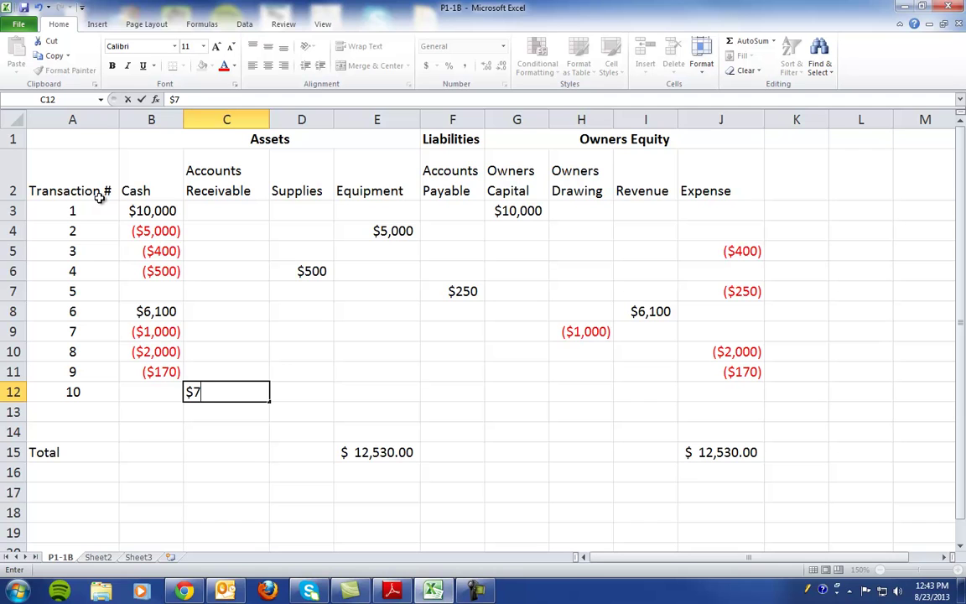
key(Tab)
key(Tab)
key(Tab)
key(Tab)
key(Tab)
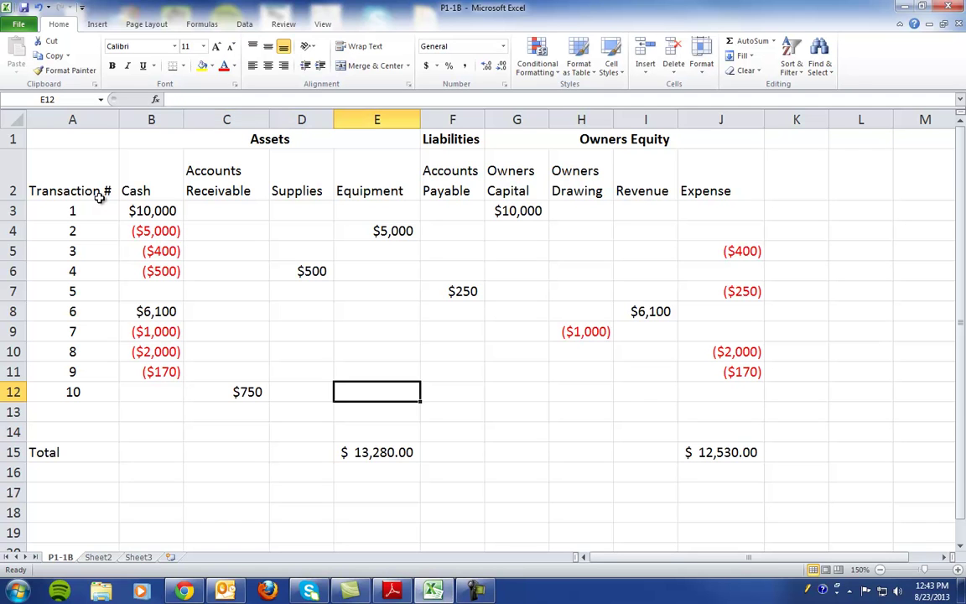
key(Tab)
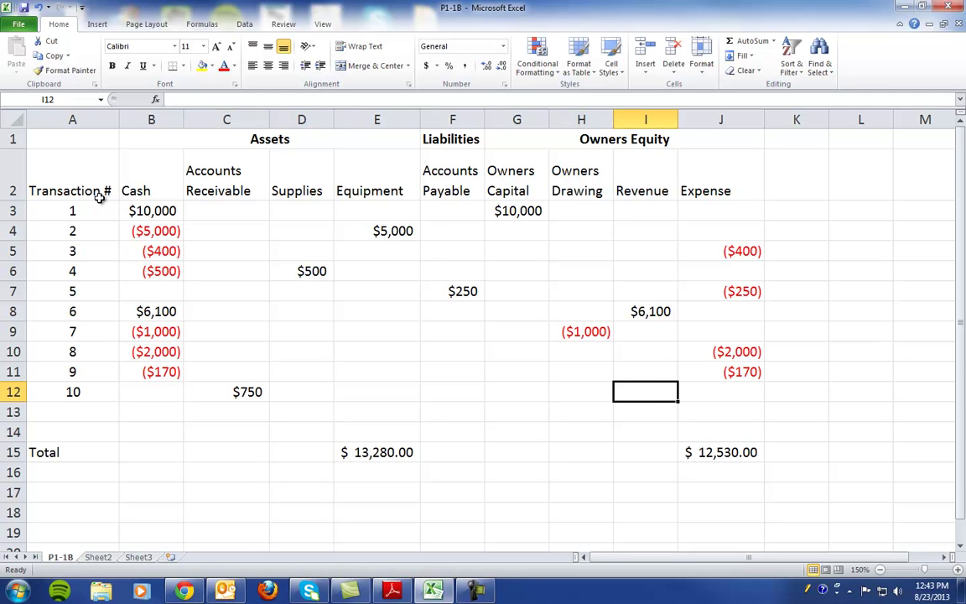
text($750)
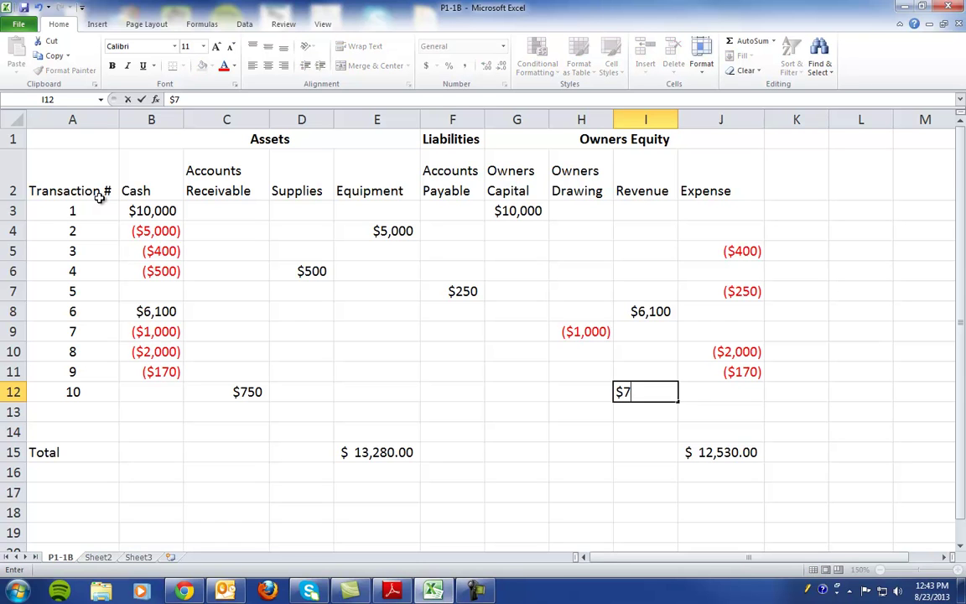
key(Return)
key(Left)
key(Left)
key(Left)
key(Left)
key(Left)
key(Left)
key(Left)
key(Left)
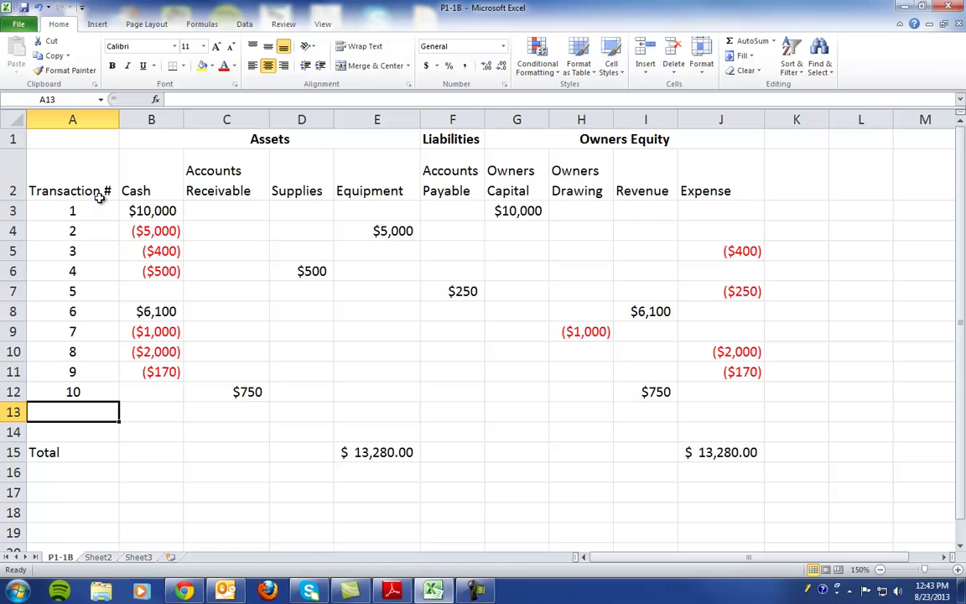
Step: Number row 13 as transaction 11 with $120 Cash and ($120) Accounts Receivable
text(11)
key(Tab)
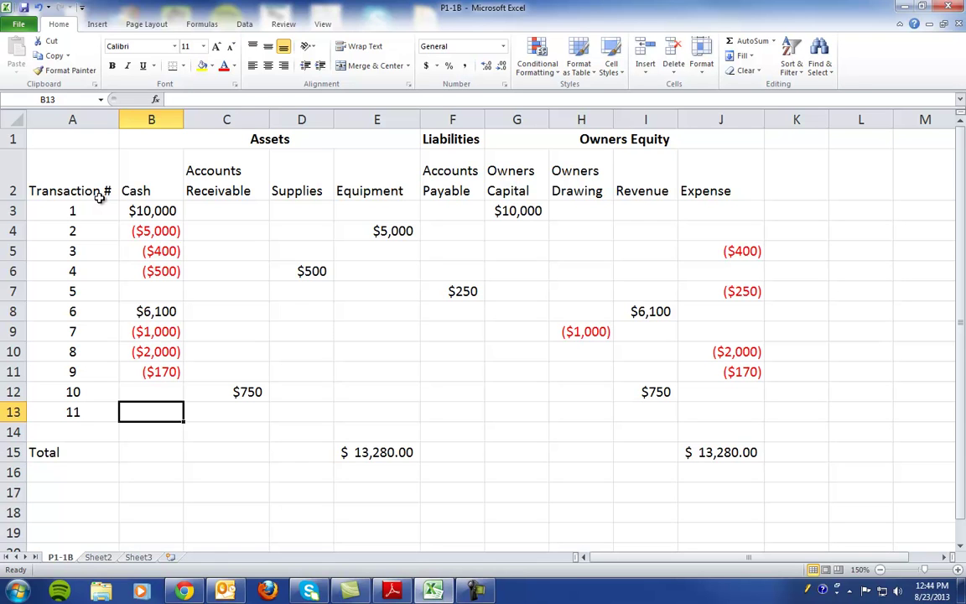
key(Up)
key(Right)
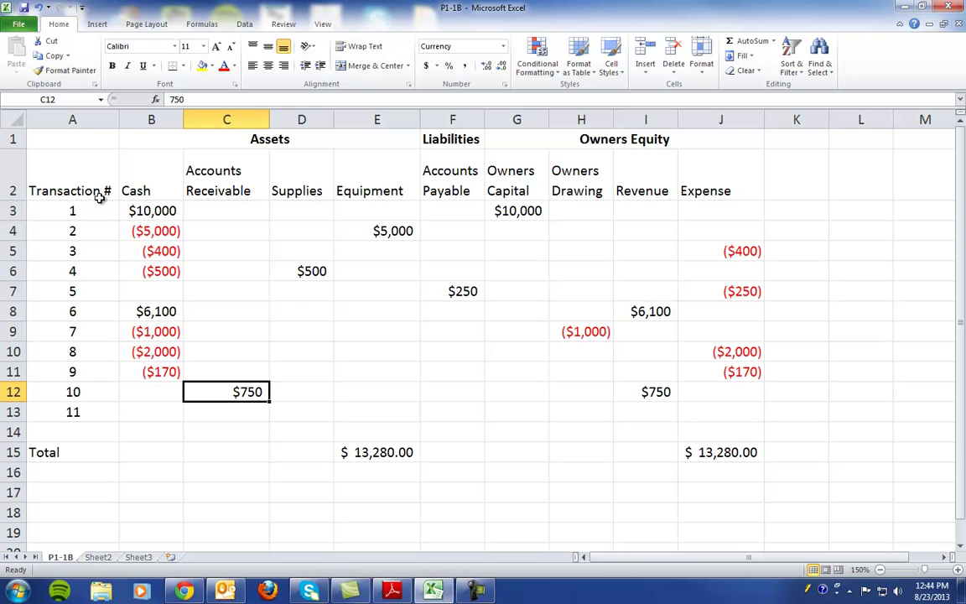
key(Down)
key(Left)
text($120)
key(Tab)
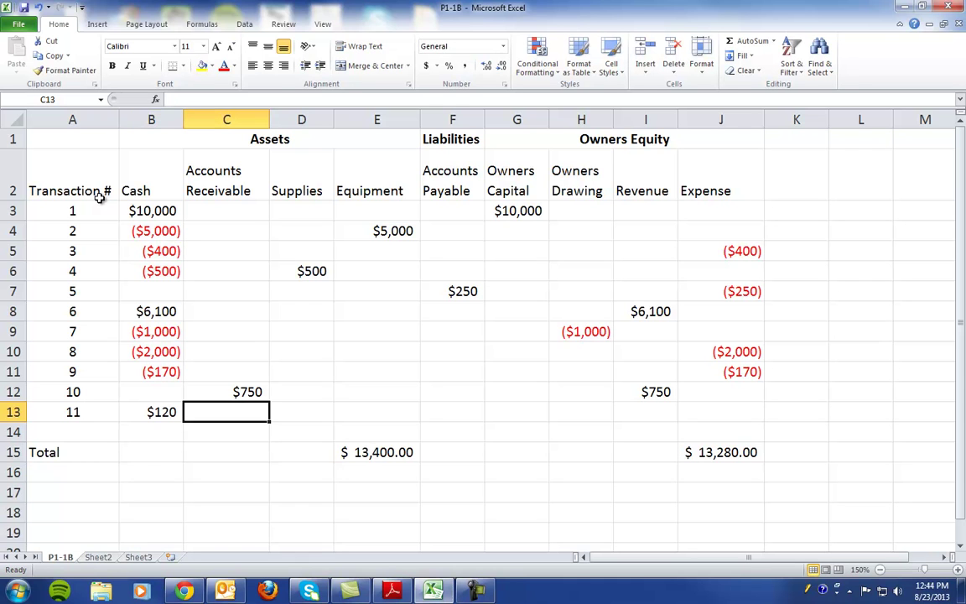
text(-$120)
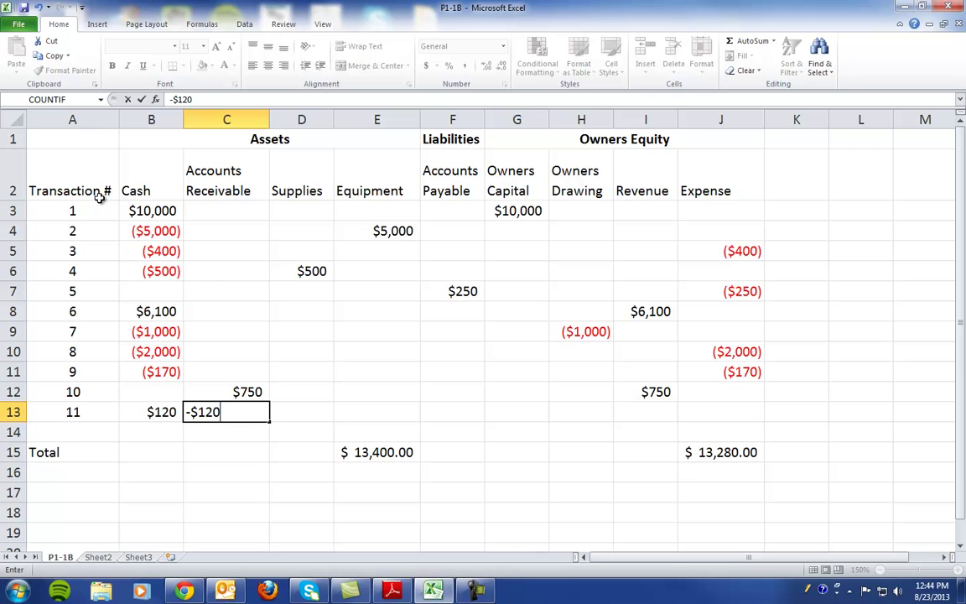
key(Return)
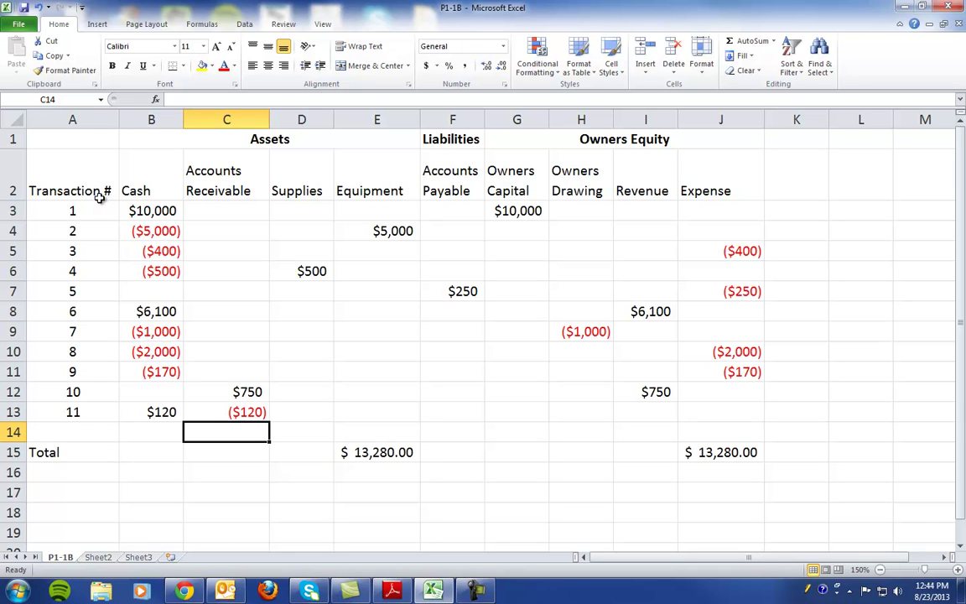
Step: AutoSum Revenue cells I8:I12 into I14, giving $6,850
key(Right)
key(Right)
key(Right)
key(Right)
key(Right)
key(Right)
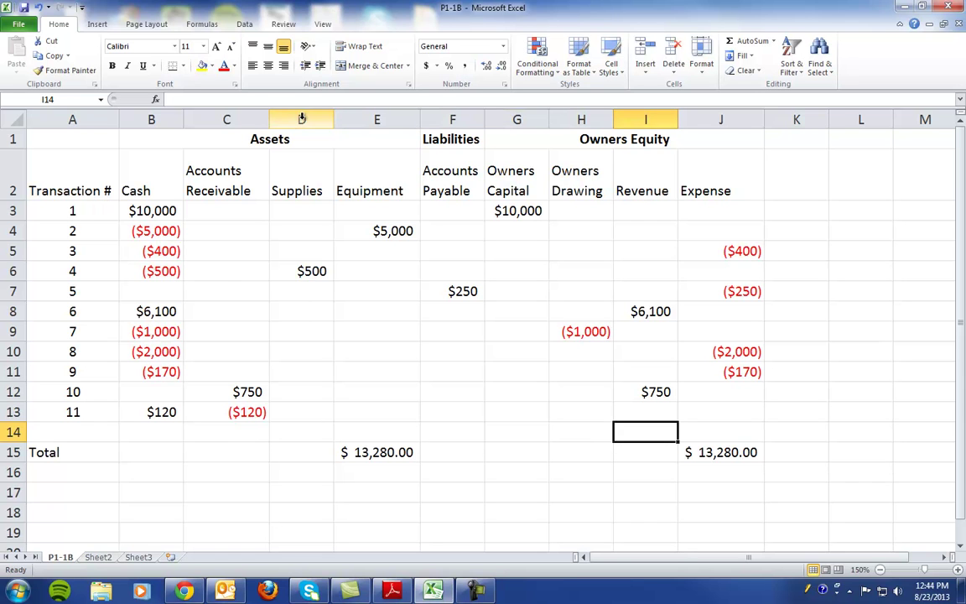
click(742, 39)
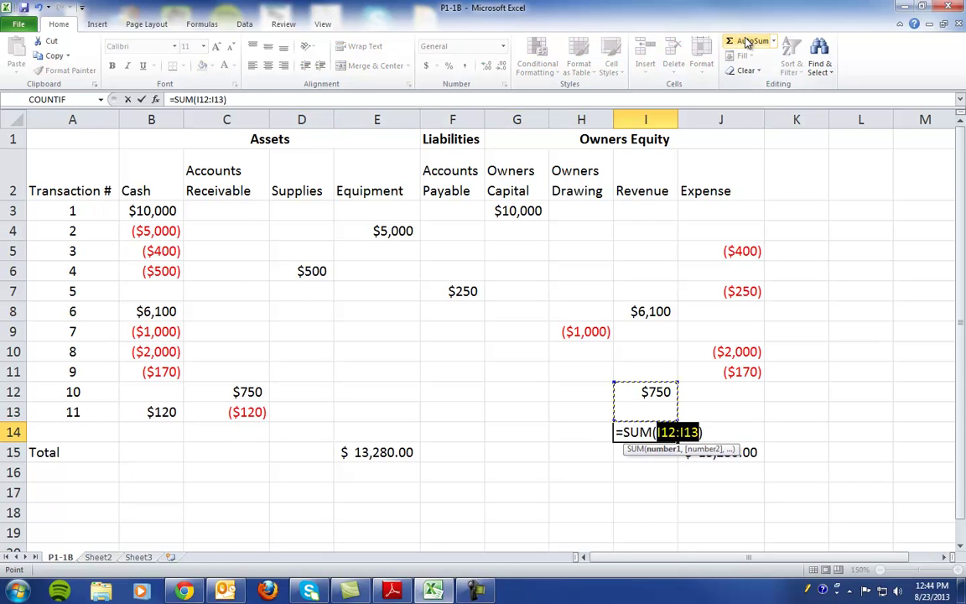
drag(635, 311, 636, 388)
key(Return)
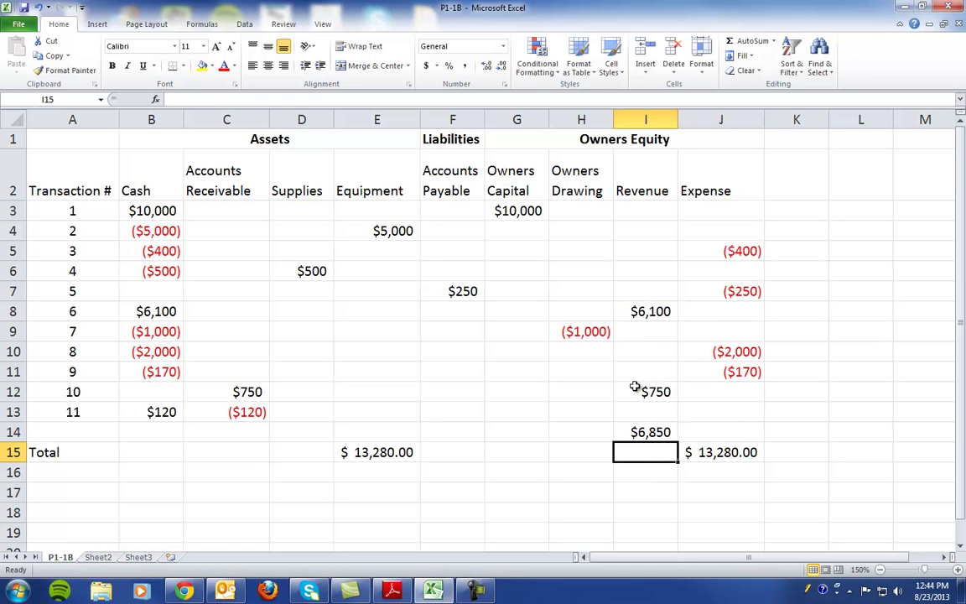
key(Up)
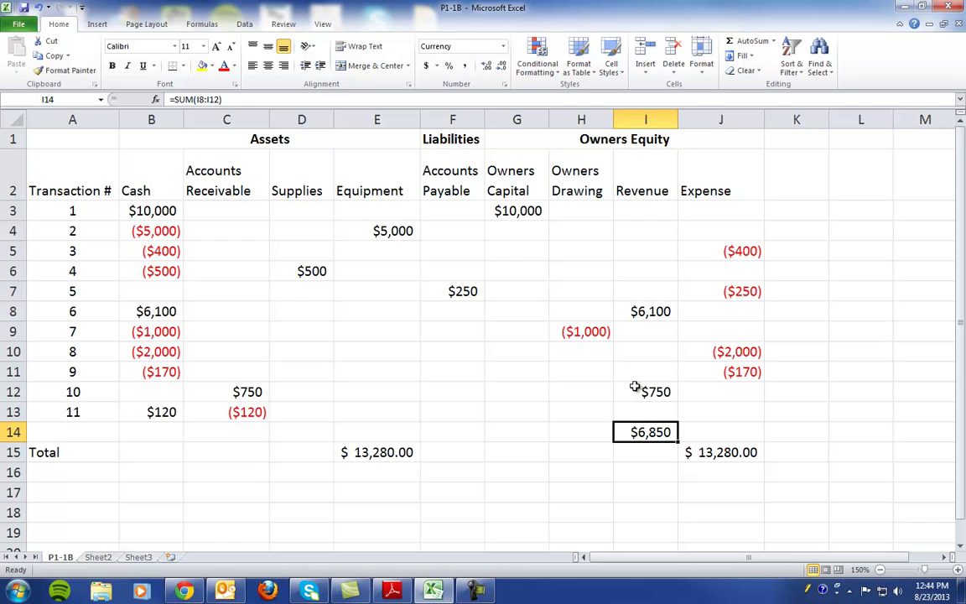
Step: AutoSum Expense cells J5:J11 into J14, giving ($2,820)
key(Right)
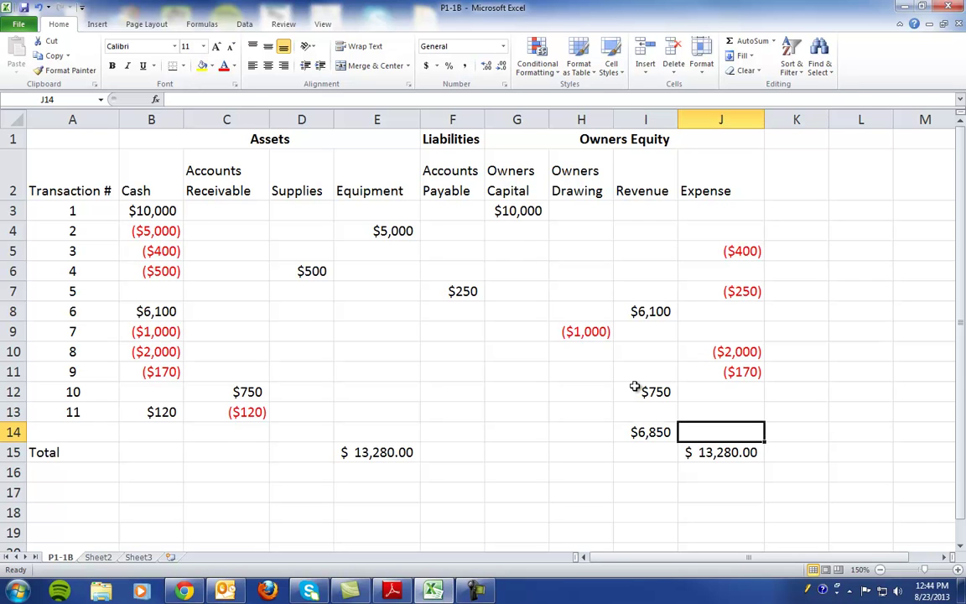
click(743, 41)
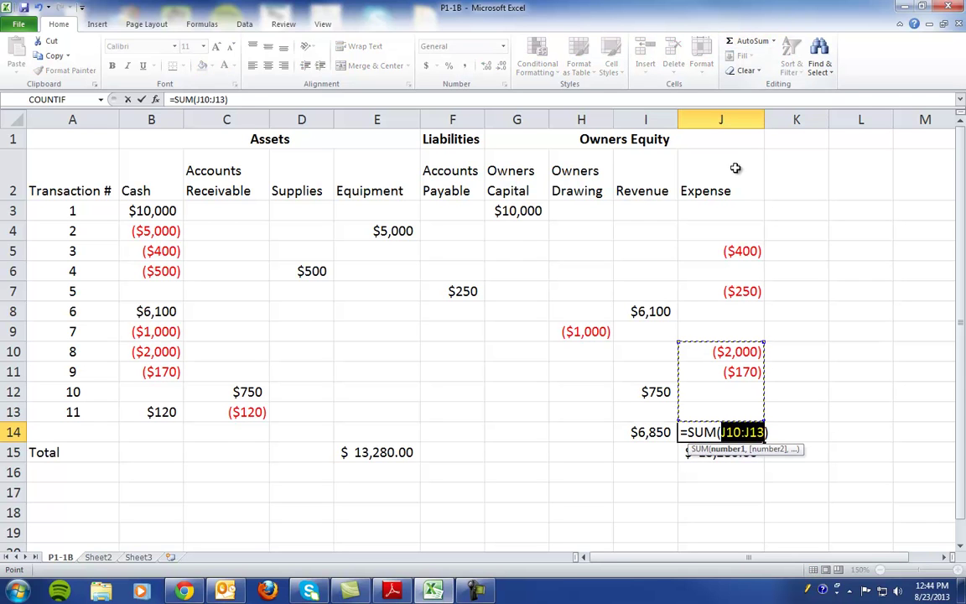
drag(711, 249, 714, 370)
key(Return)
key(Up)
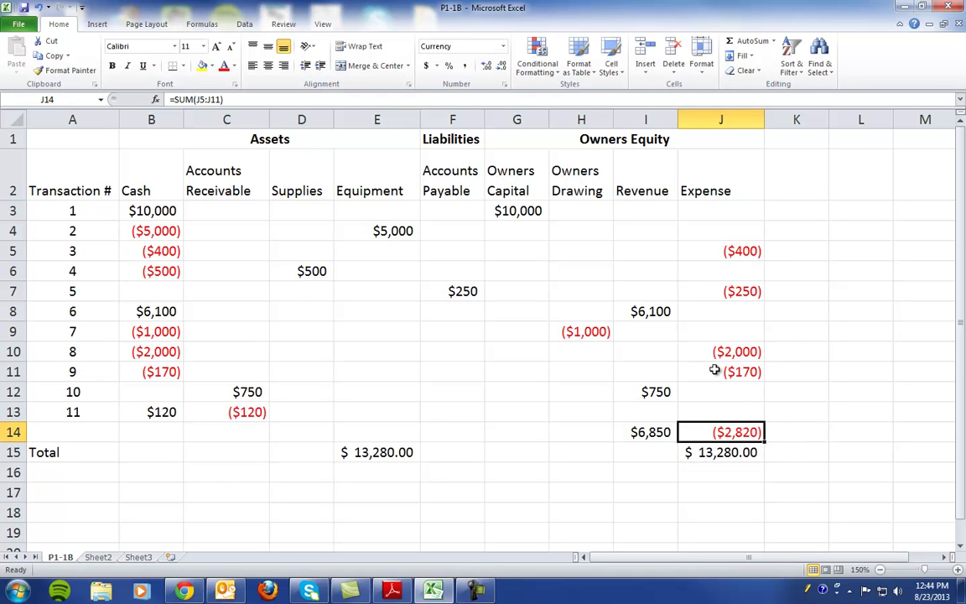
Step: Enter =I14+J14 in K14 to show net income of $4,030
key(Right)
text(=)
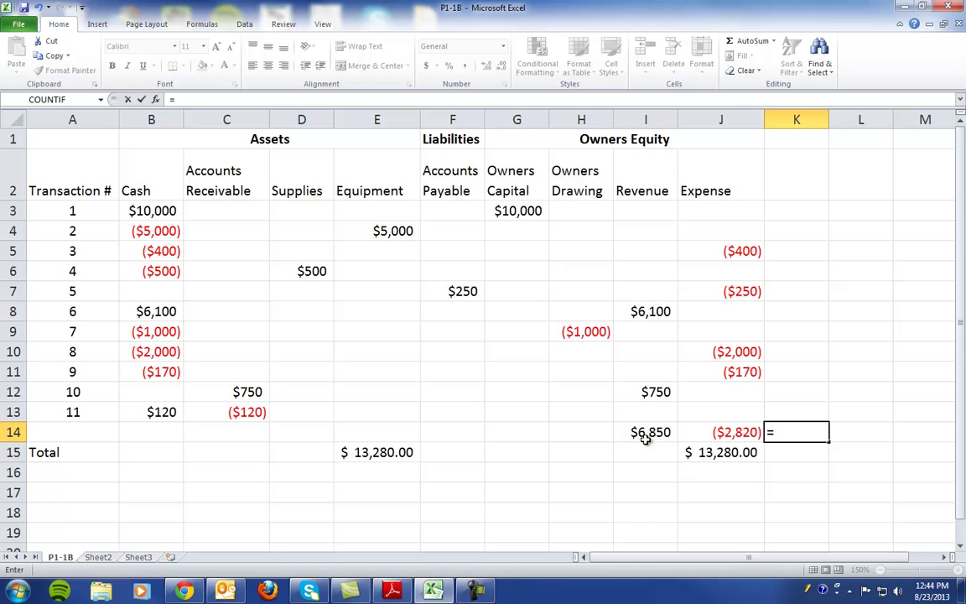
click(640, 431)
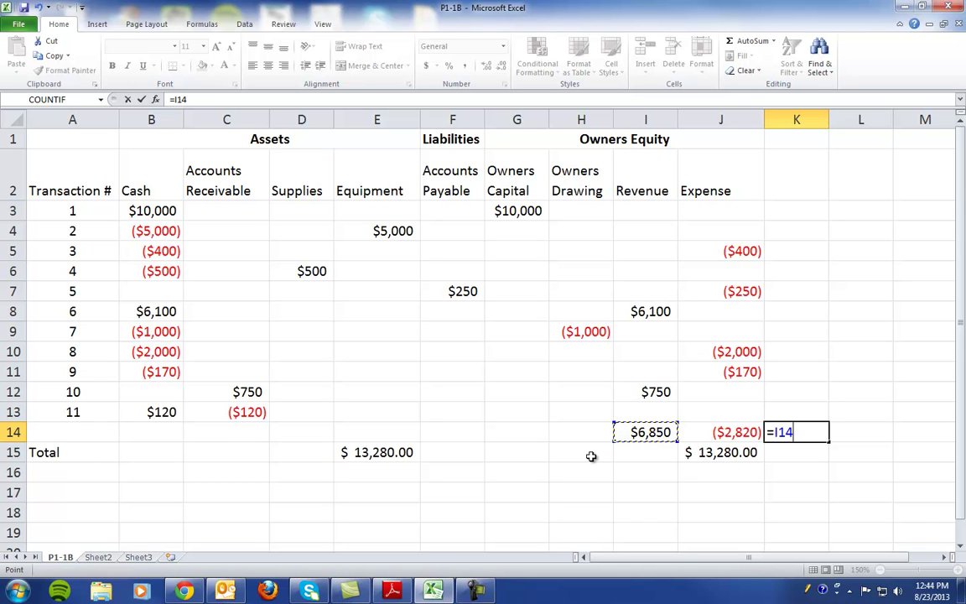
text(+)
click(706, 434)
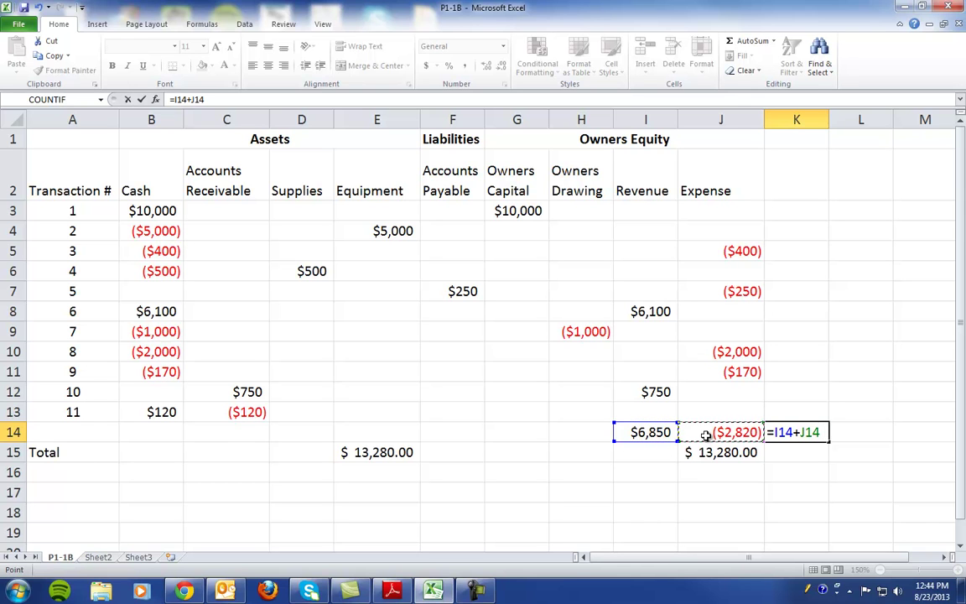
key(Return)
key(Up)
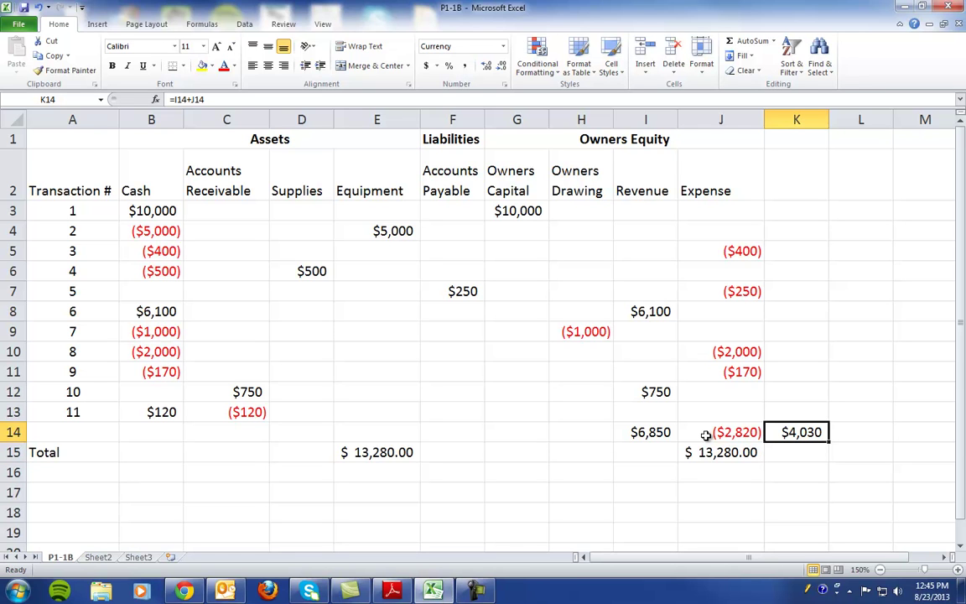